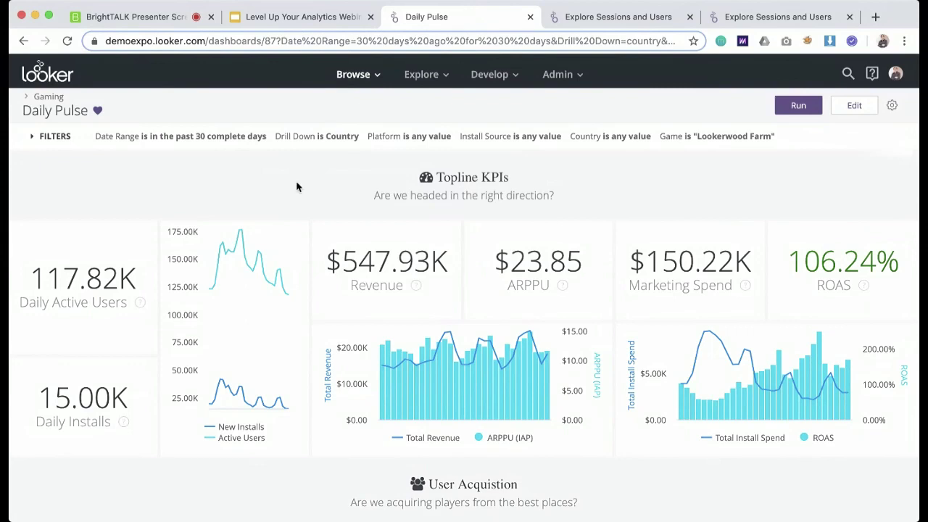
# - Look through the Daily Pulse dashboard's Topline KPIs, User Acquisition, Retention and Monetization sections
pyautogui.scroll(-1, 274, 210)
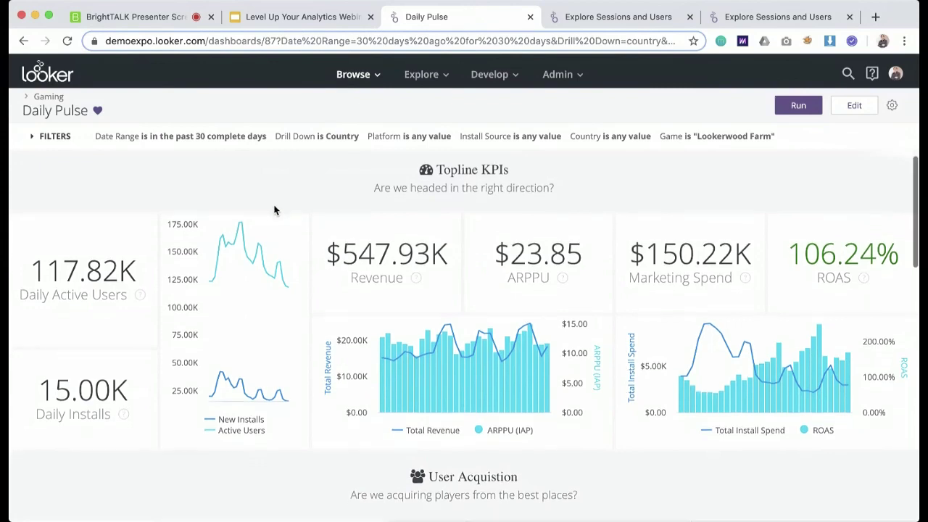
pyautogui.scroll(-5, 274, 211)
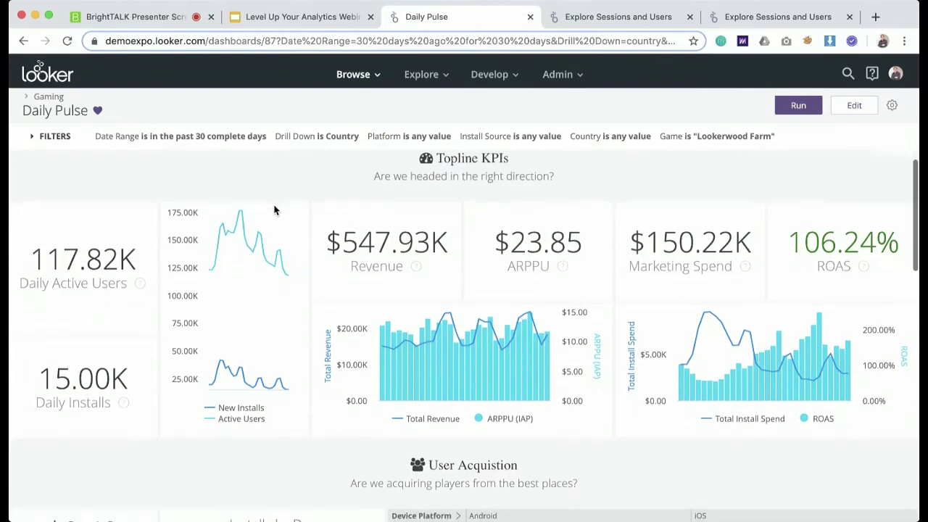
pyautogui.scroll(-7, 274, 210)
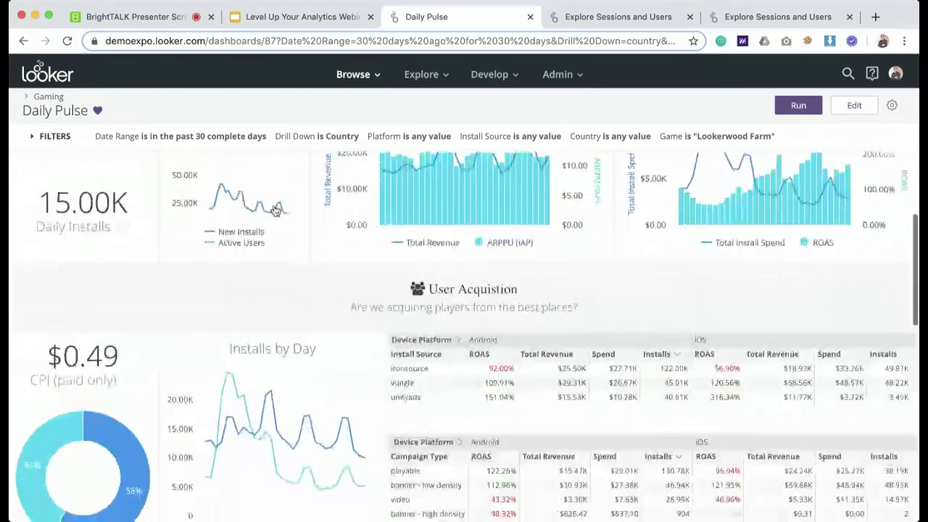
pyautogui.scroll(-6, 274, 210)
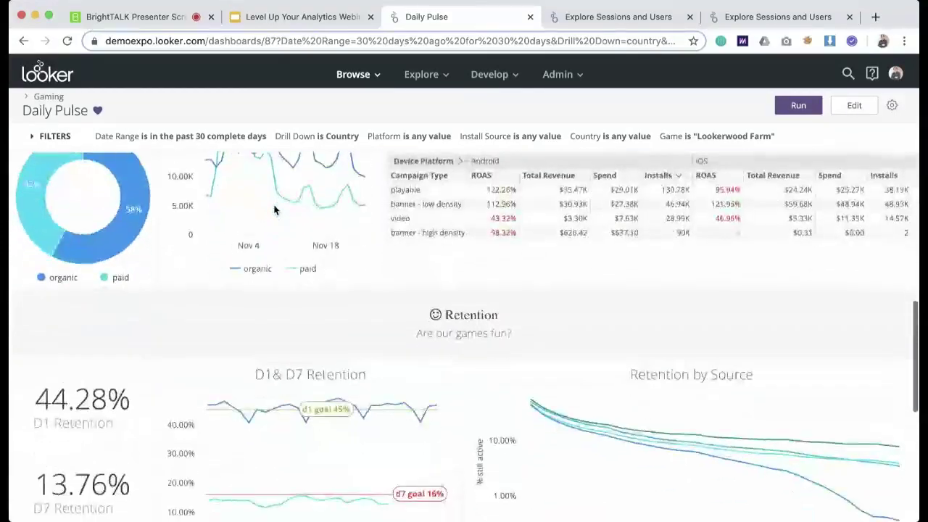
pyautogui.scroll(-12, 274, 211)
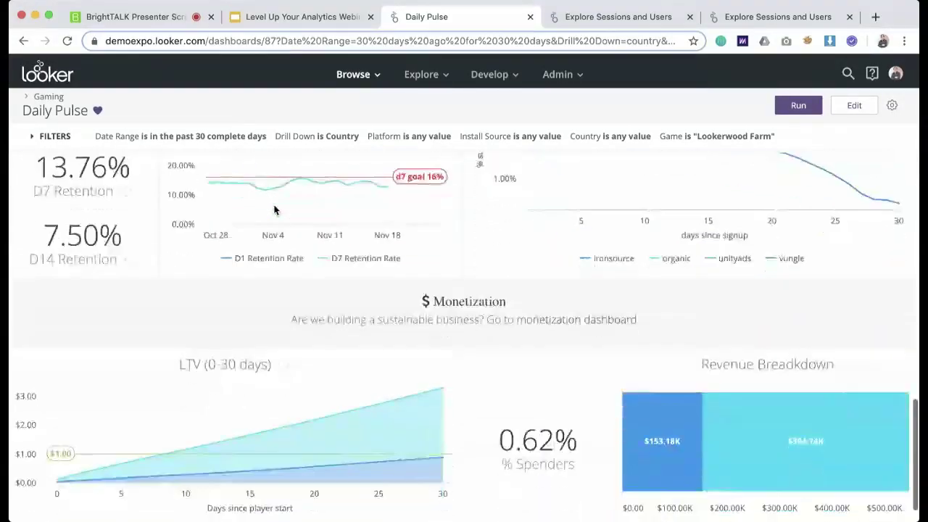
pyautogui.scroll(9, 274, 210)
pyautogui.scroll(1, 274, 210)
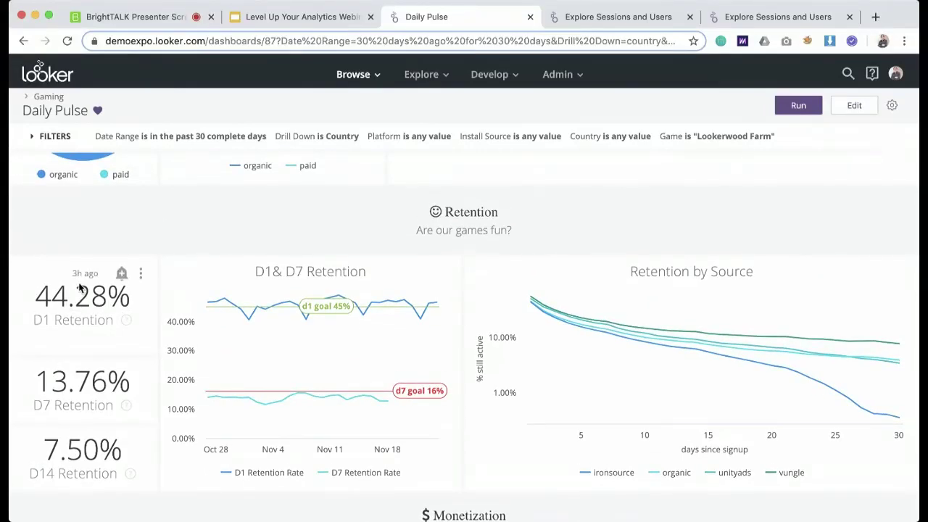
pyautogui.scroll(5, 143, 218)
pyautogui.scroll(7, 143, 221)
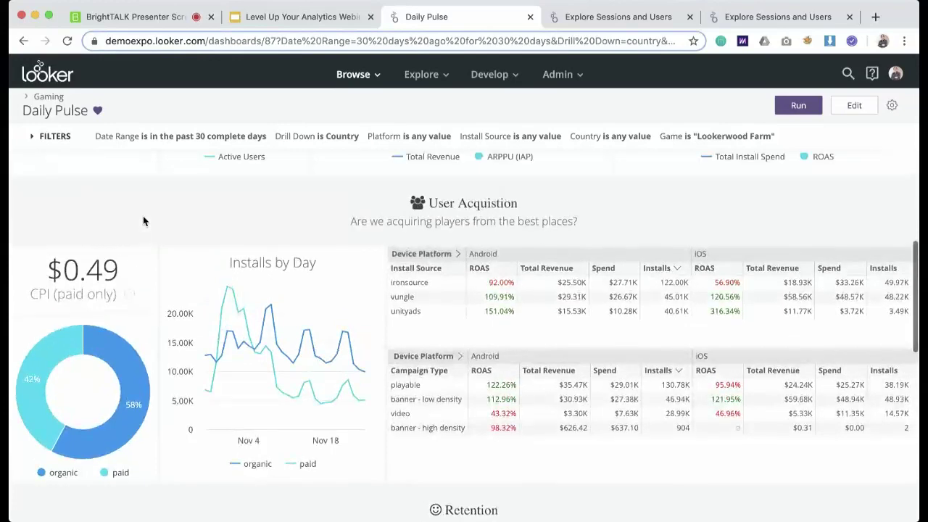
pyautogui.scroll(6, 143, 221)
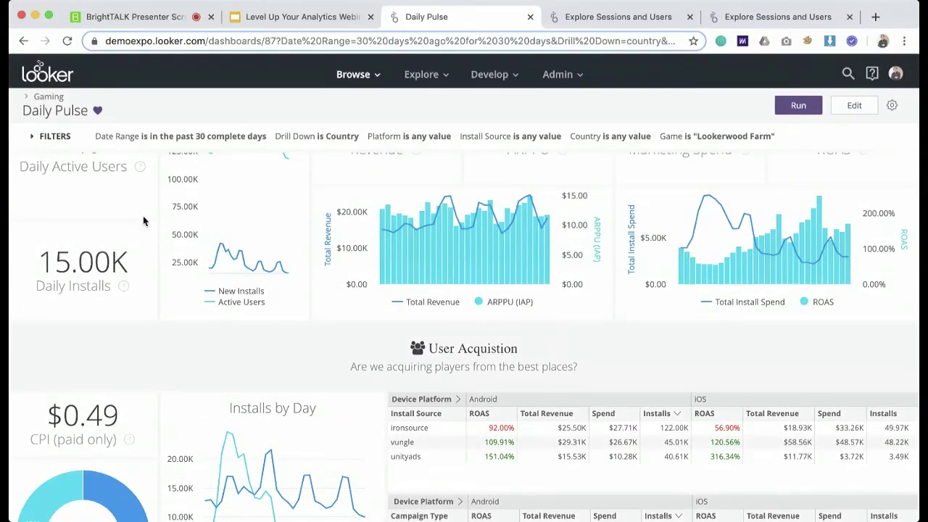
pyautogui.scroll(5, 143, 221)
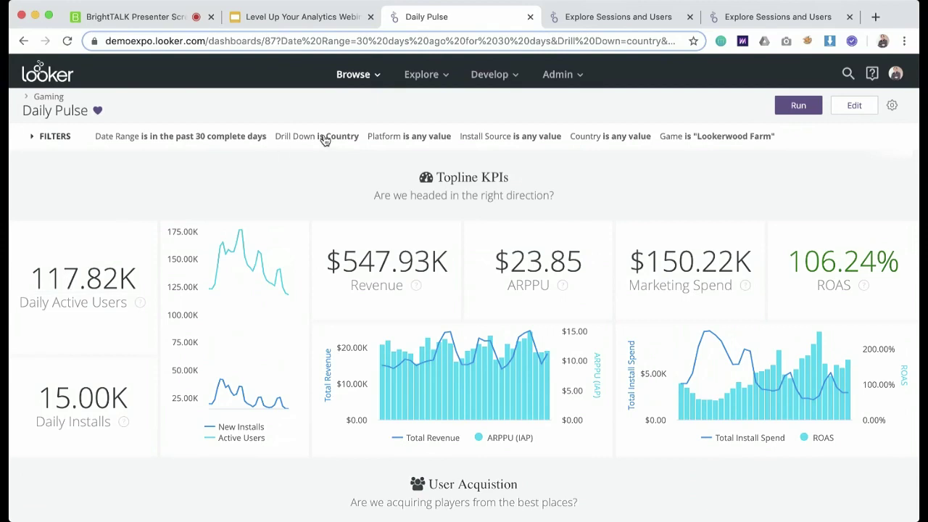
# - Drill into the Daily Active Users figure to review the number of users by country, and close the details
pyautogui.click(109, 275)
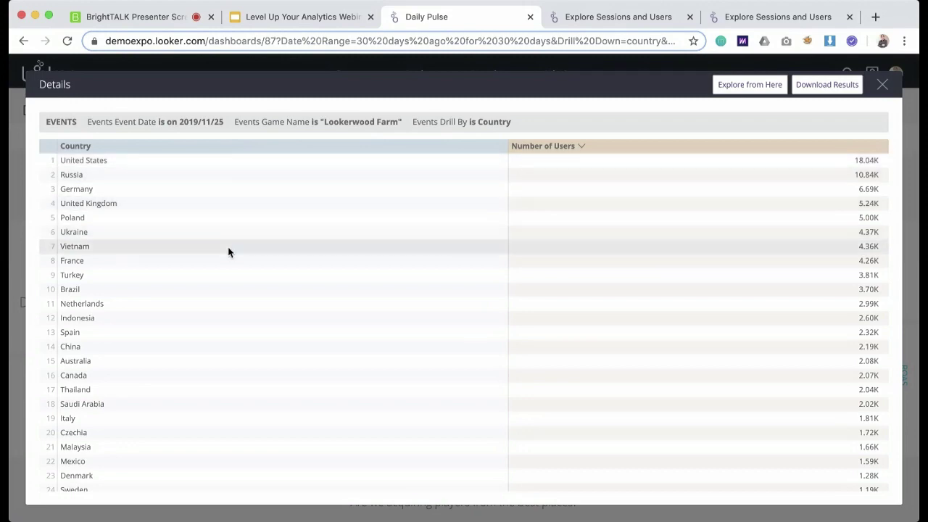
pyautogui.scroll(-3, 224, 317)
pyautogui.scroll(3, 224, 317)
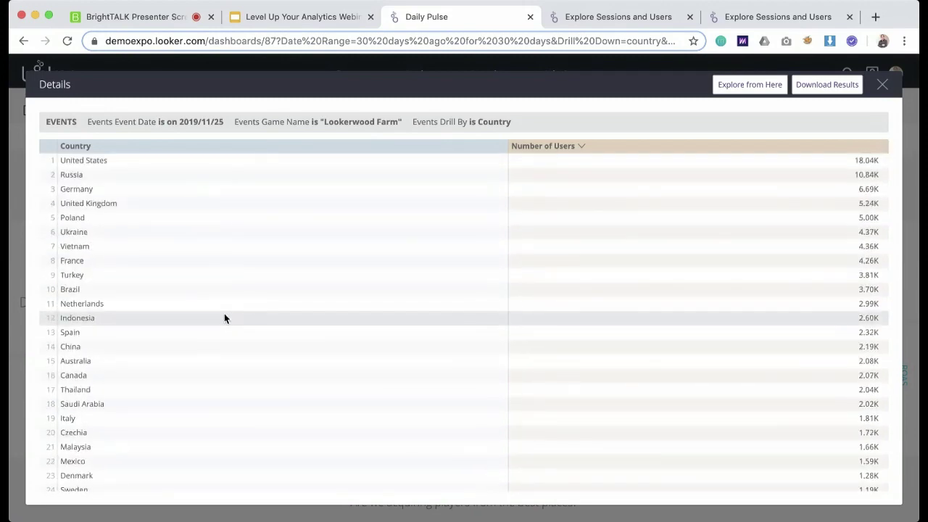
pyautogui.click(883, 85)
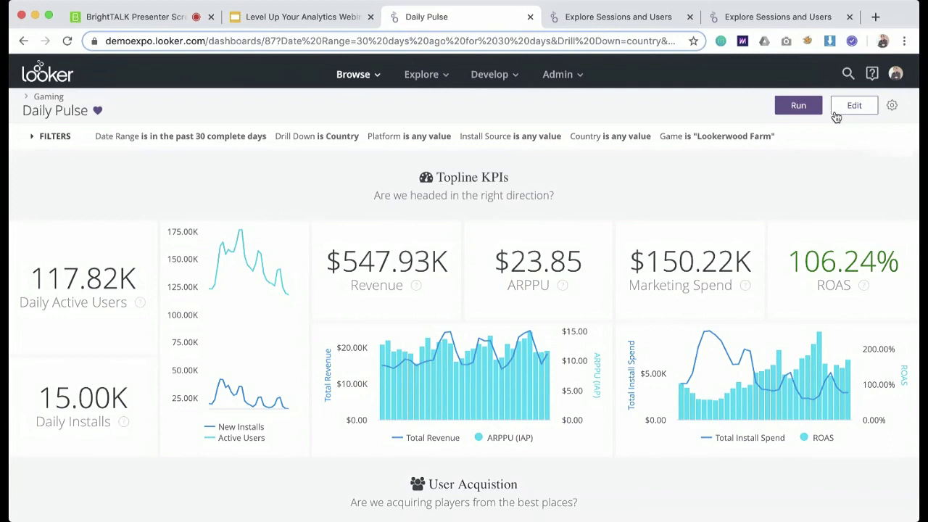
# - Draft an alert on the Marketing Spend tile for Total Install Spend greater than 250000, and discard it
pyautogui.moveTo(739, 234)
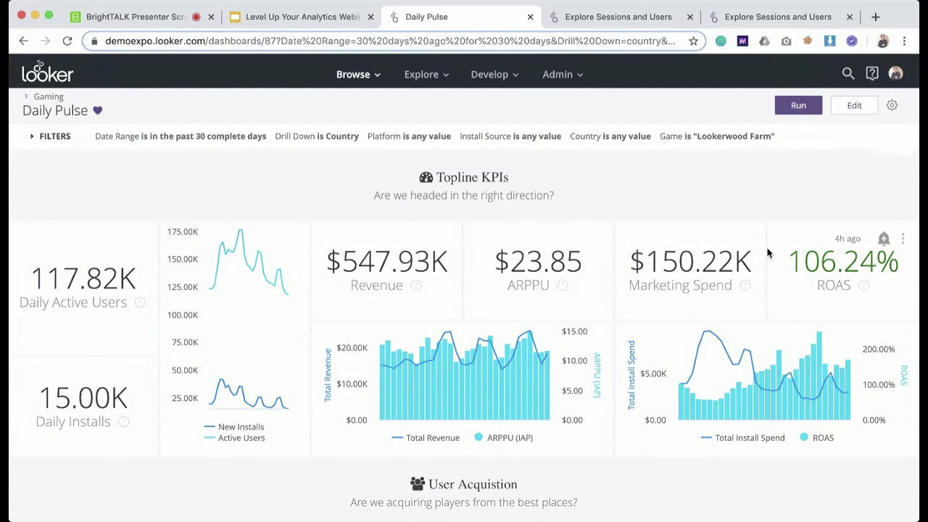
pyautogui.click(728, 239)
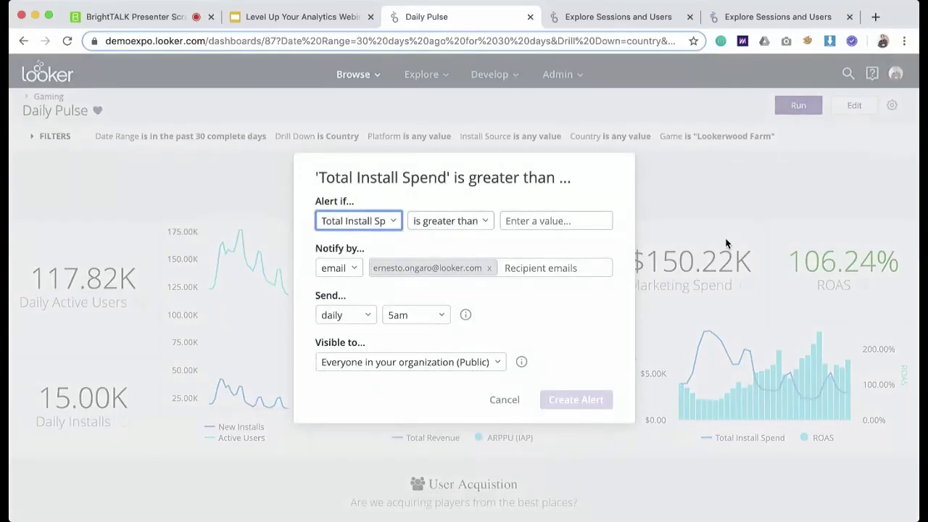
pyautogui.click(502, 221)
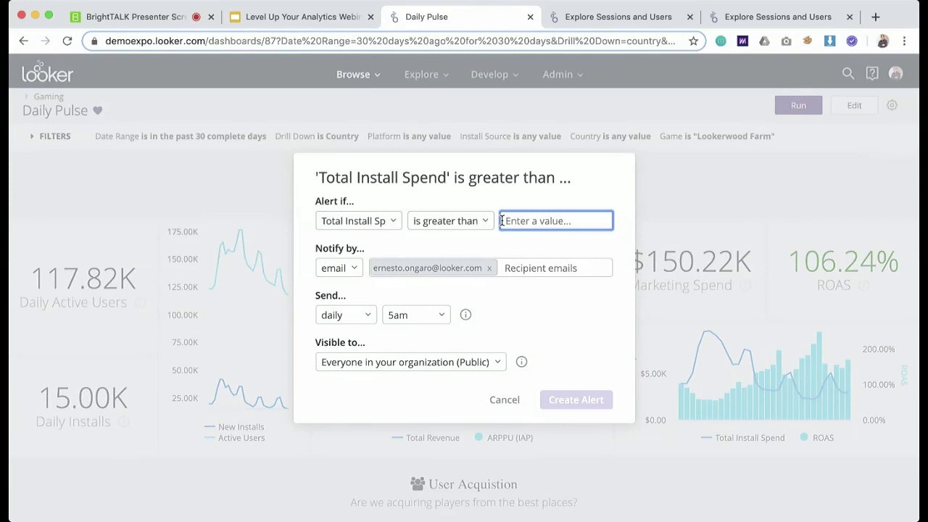
pyautogui.write('250000')
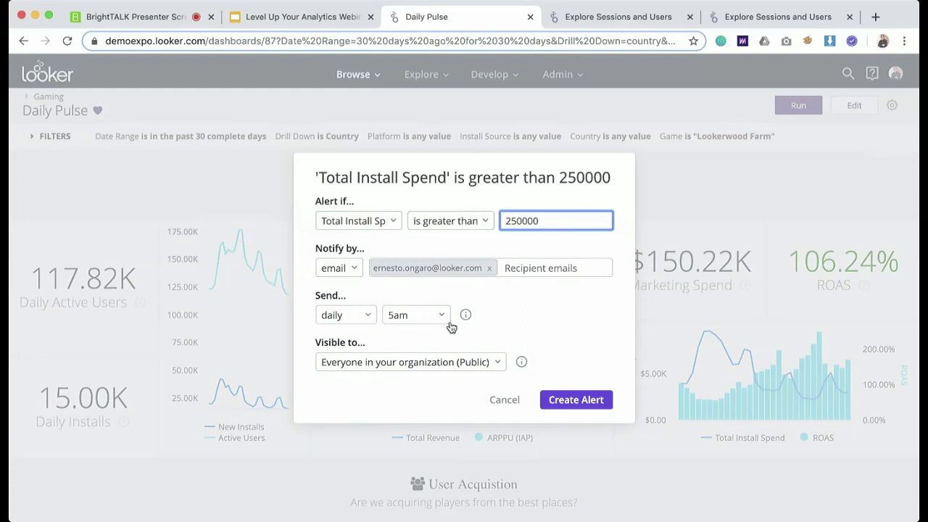
pyautogui.click(500, 400)
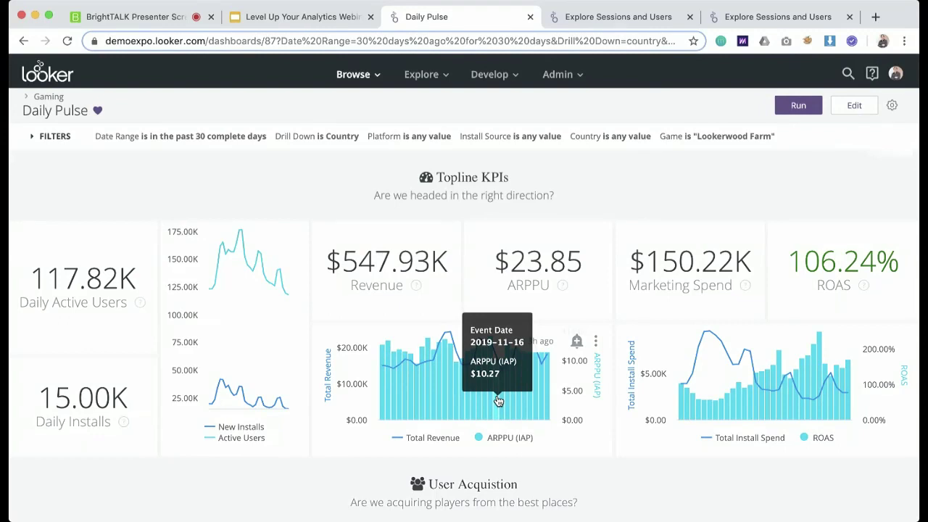
# - Drill into the ironsource install source by Campaign Name and display the details as a table
pyautogui.scroll(-2, 499, 400)
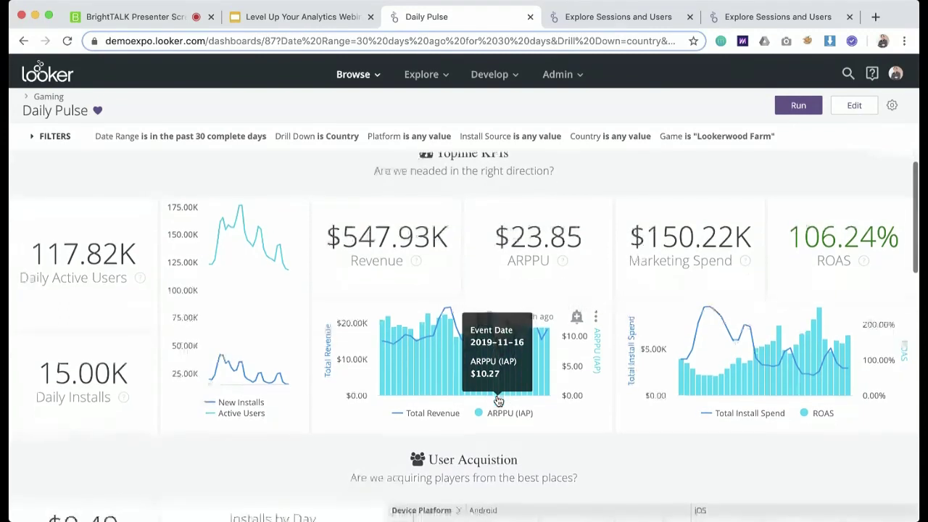
pyautogui.scroll(-5, 499, 400)
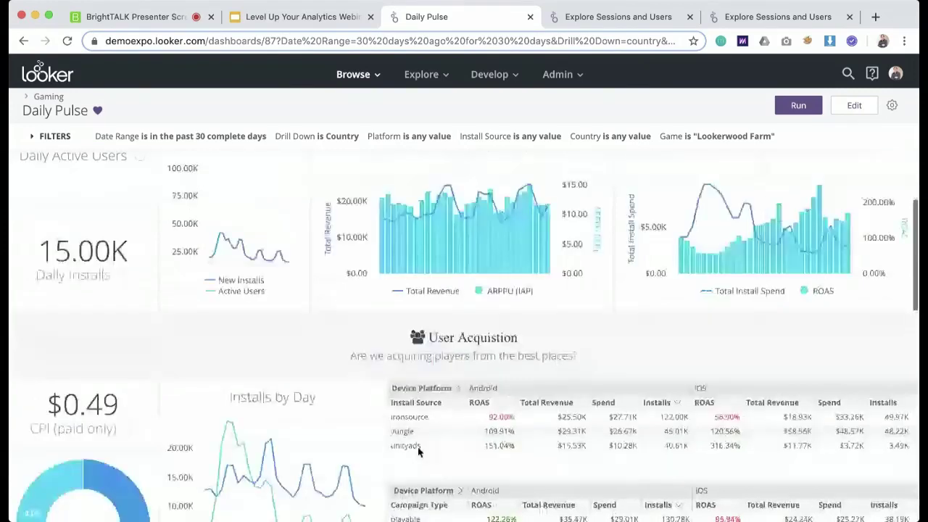
pyautogui.scroll(-7, 417, 449)
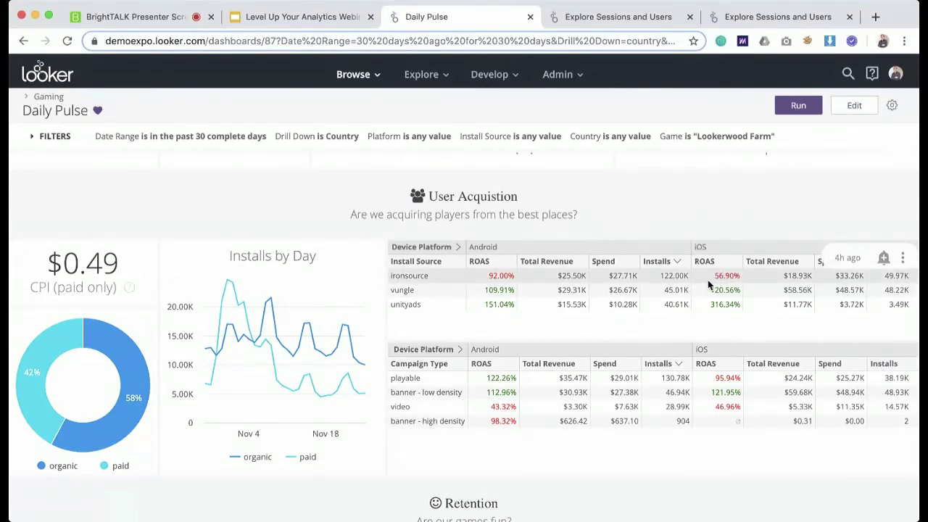
pyautogui.click(418, 281)
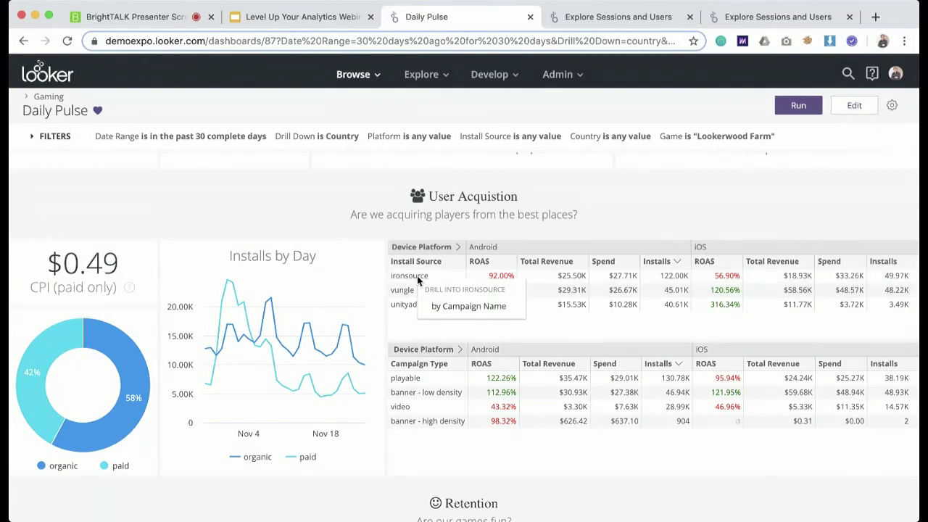
pyautogui.click(449, 308)
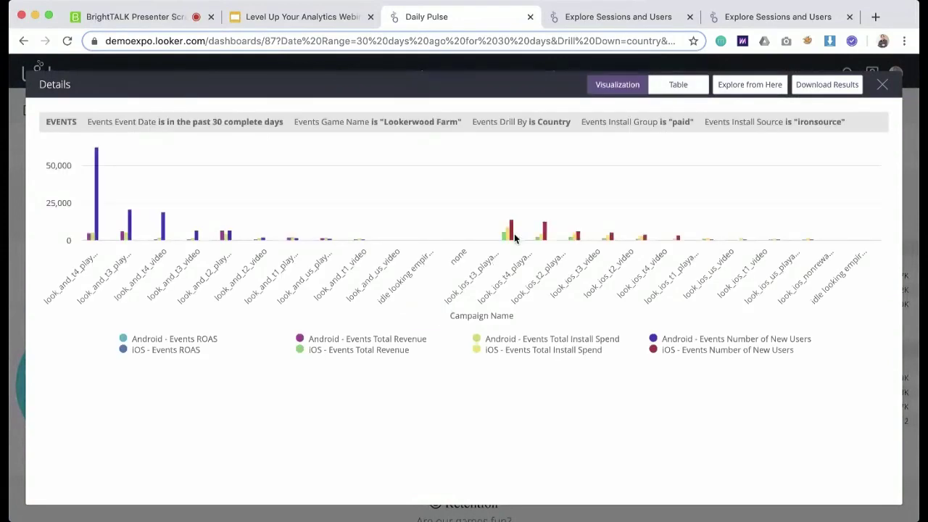
pyautogui.click(677, 85)
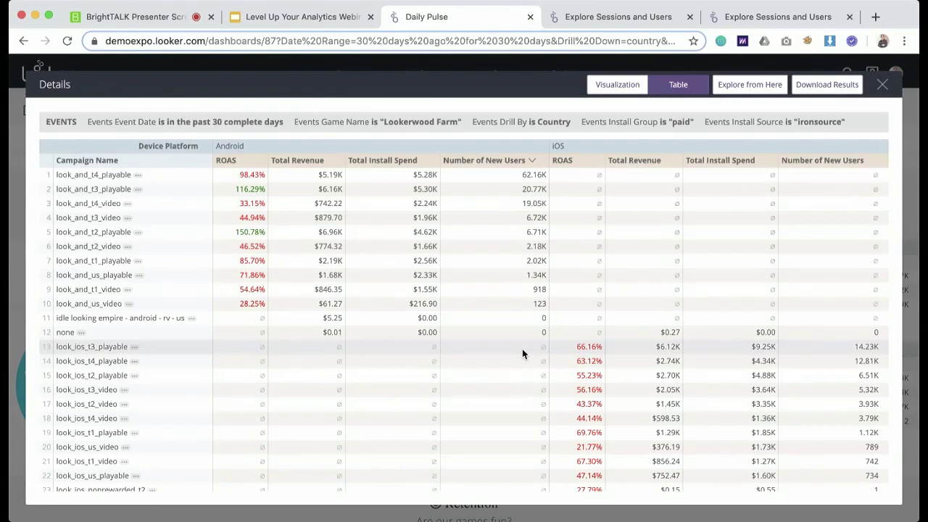
pyautogui.scroll(-1, 522, 348)
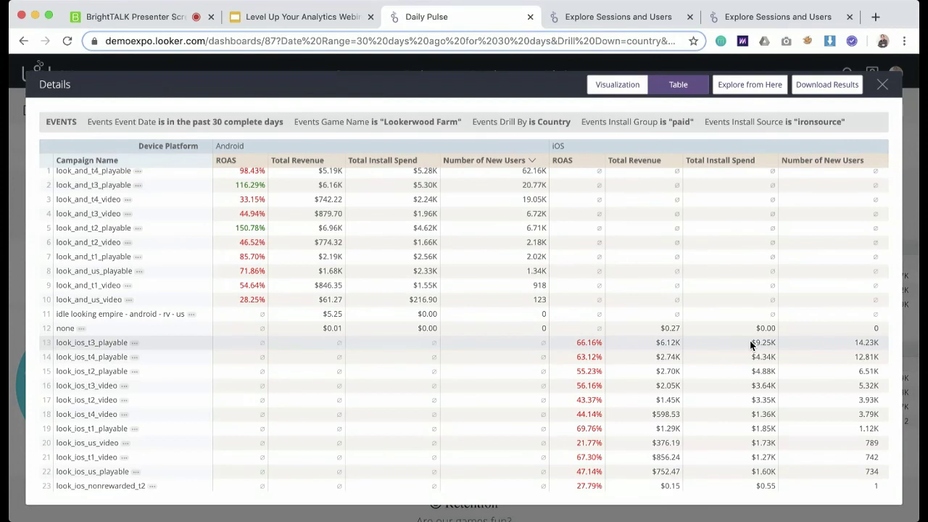
# - Open the ironsource campaign details as an Explore and switch to its new browser tab
pyautogui.click(856, 343)
pyautogui.click(743, 96)
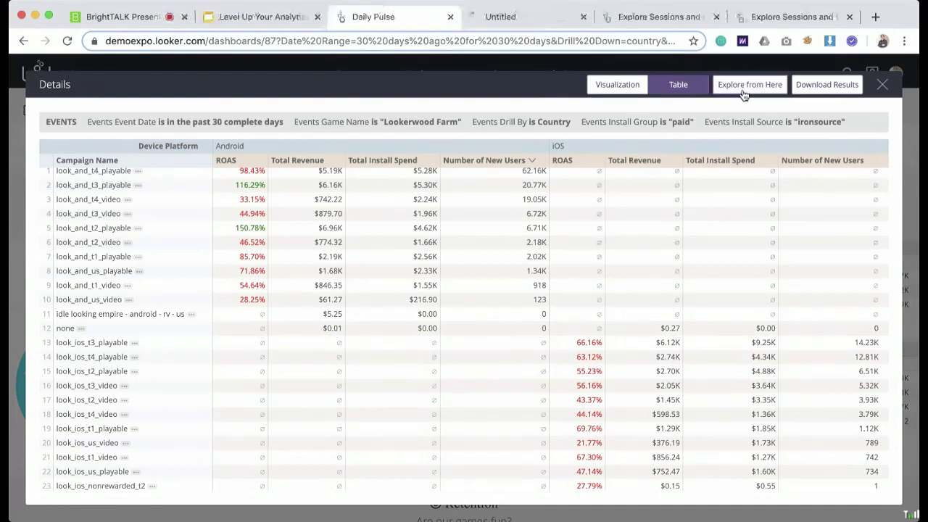
pyautogui.click(548, 20)
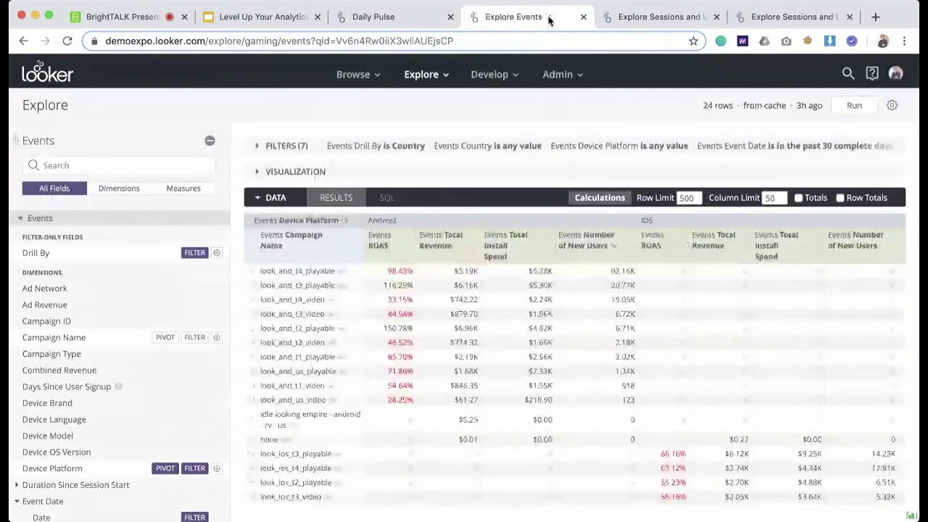
# - Add the Total Ad Revenue and Total IAP Revenue measures to the campaign query, run it and review the results
pyautogui.scroll(-4, 87, 341)
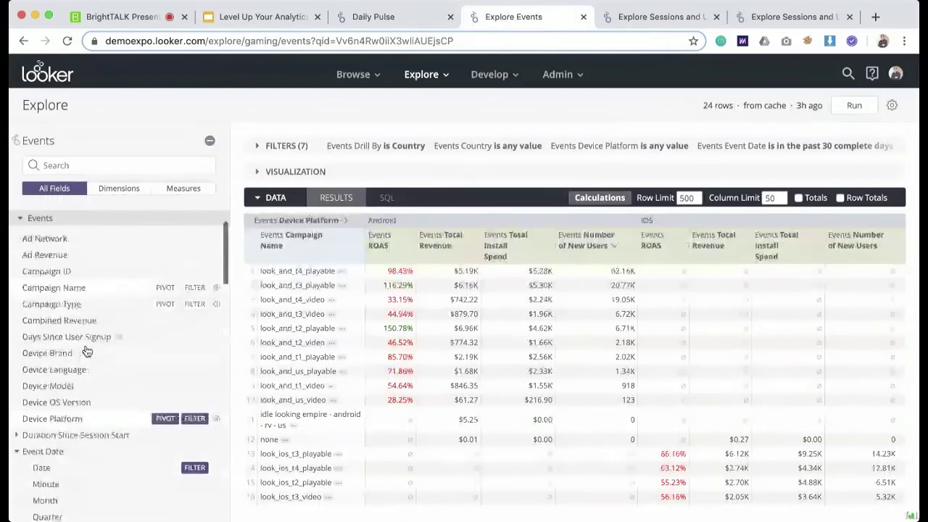
pyautogui.scroll(-9, 85, 351)
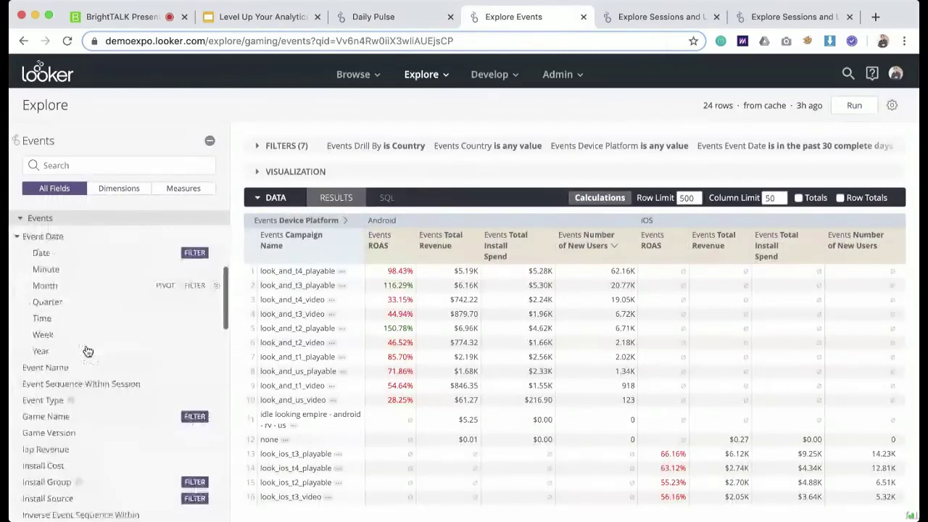
pyautogui.scroll(-8, 87, 352)
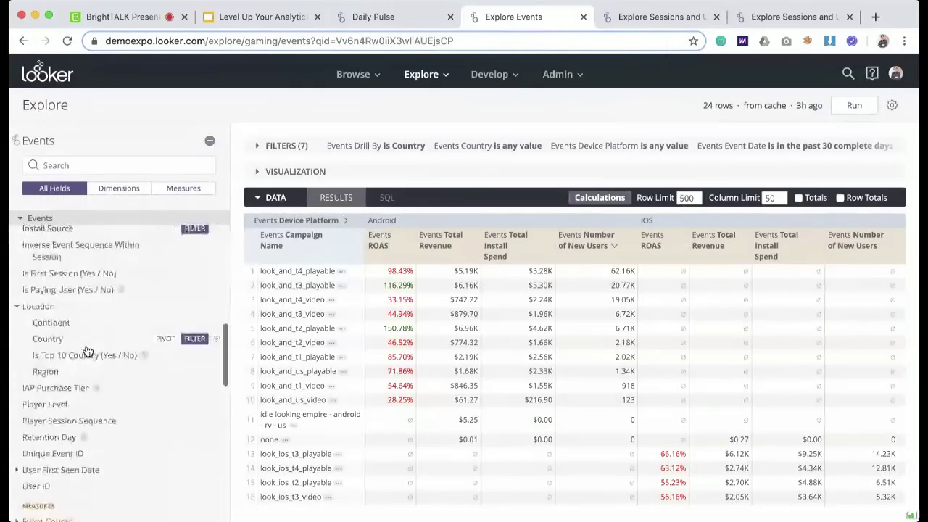
pyautogui.scroll(-5, 87, 350)
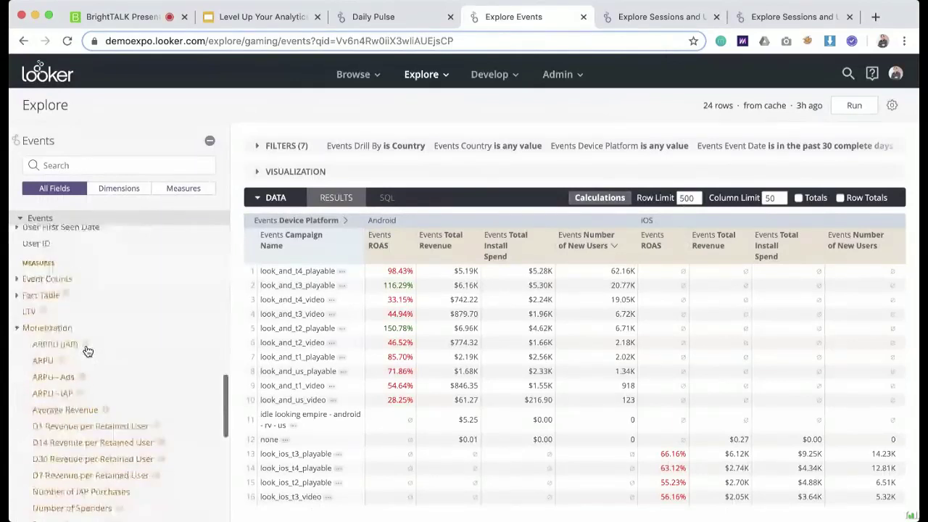
pyautogui.scroll(1, 69, 286)
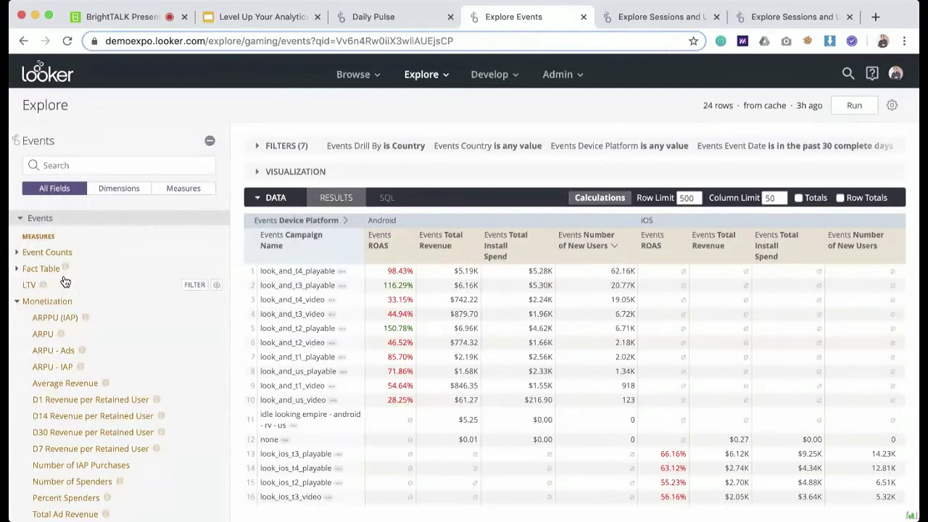
pyautogui.scroll(-3, 59, 301)
pyautogui.scroll(-4, 60, 301)
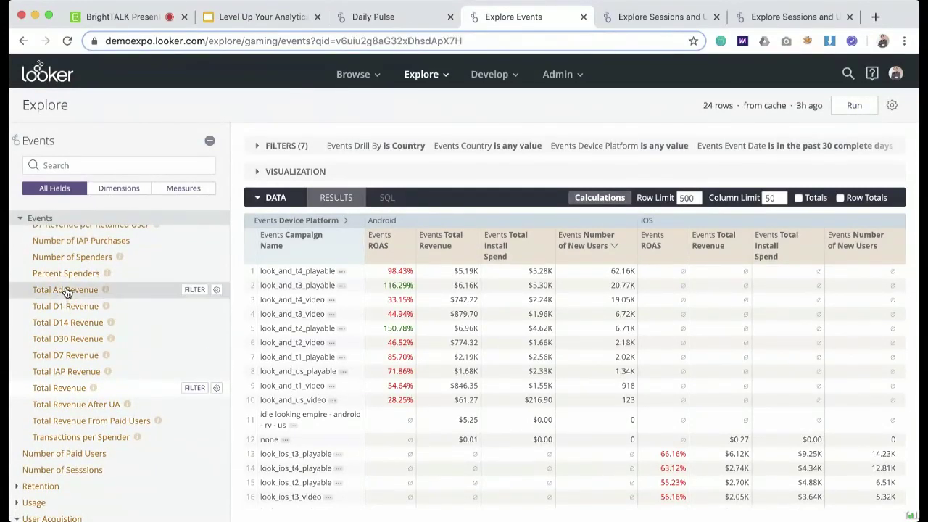
pyautogui.click(64, 290)
pyautogui.click(62, 374)
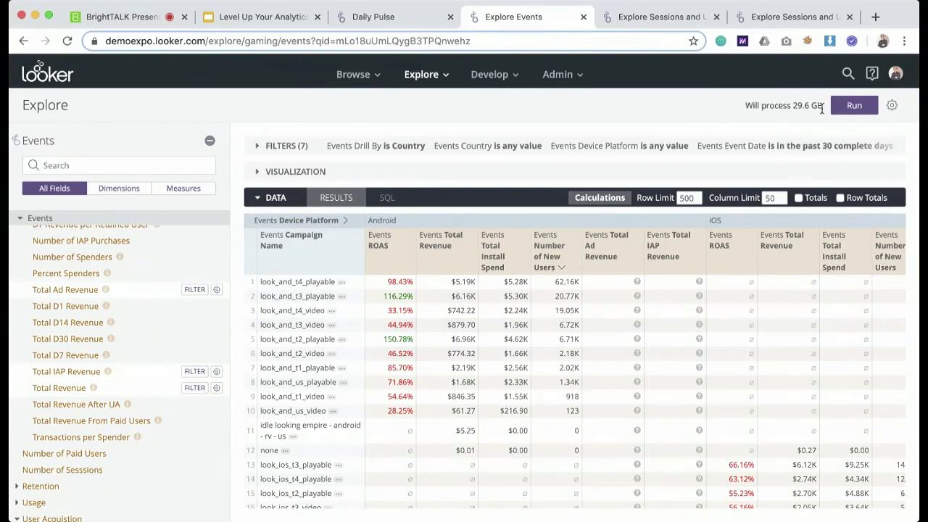
pyautogui.click(845, 106)
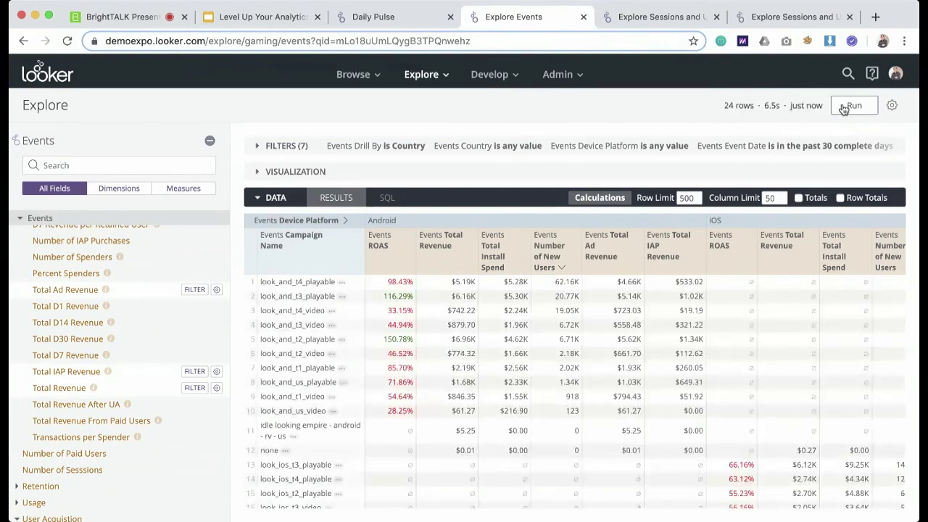
pyautogui.scroll(-3, 698, 421)
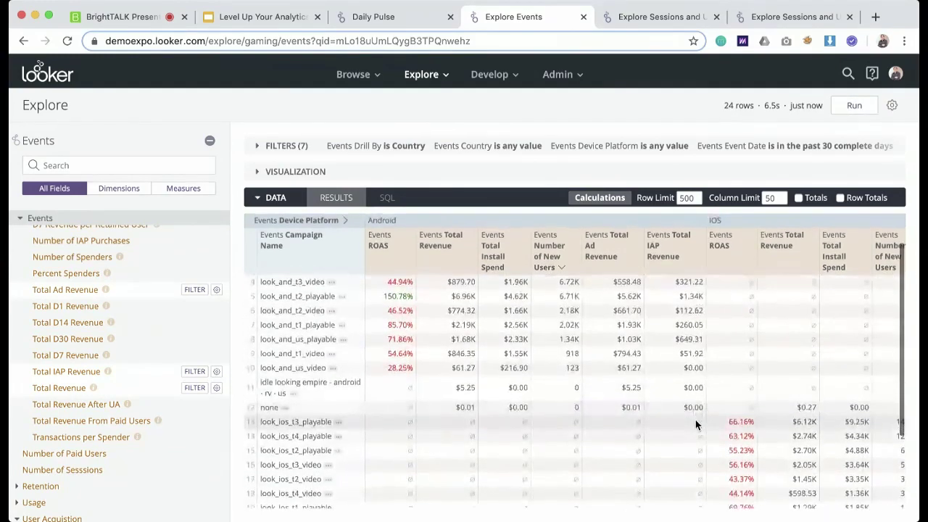
# - Review the campaign revenue columns for Android and iOS, collapse the field picker, and highlight the query ID in the page URL
pyautogui.hscroll(5, 695, 424)
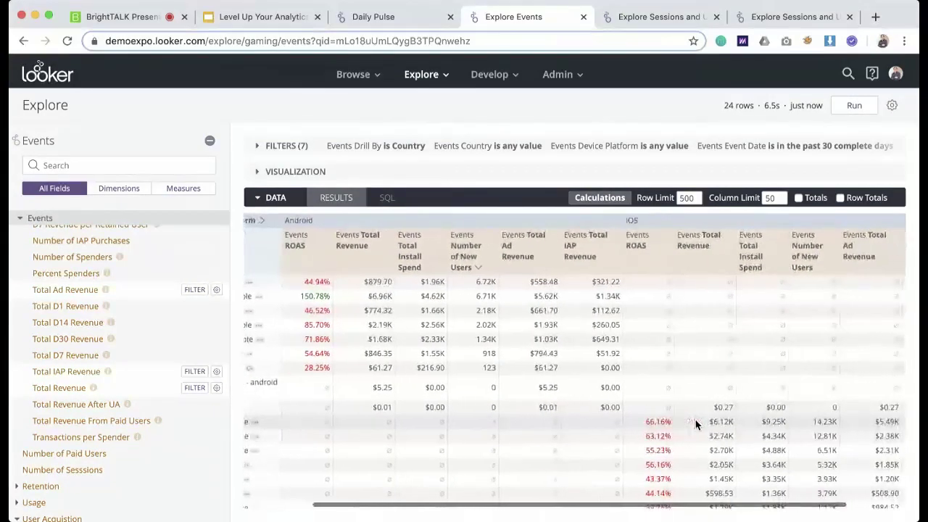
pyautogui.hscroll(2, 695, 424)
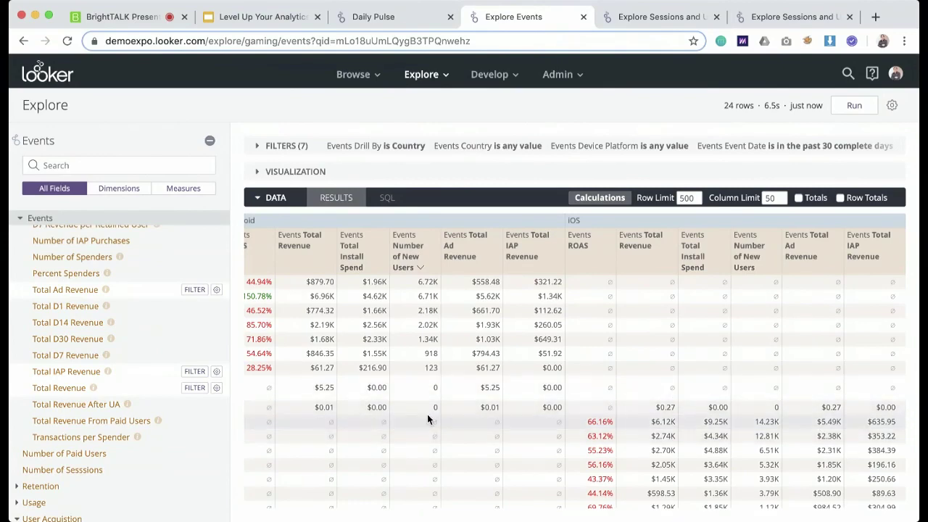
pyautogui.hscroll(-5, 427, 418)
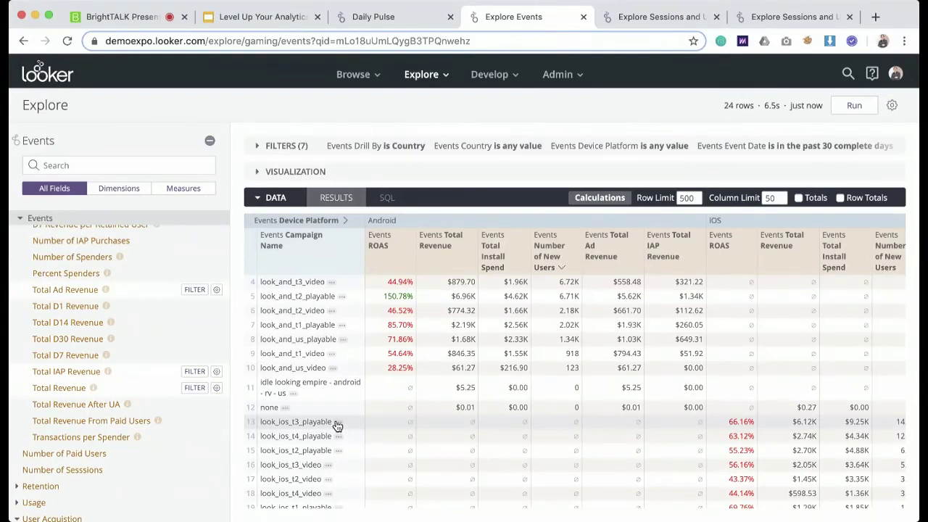
pyautogui.click(398, 44)
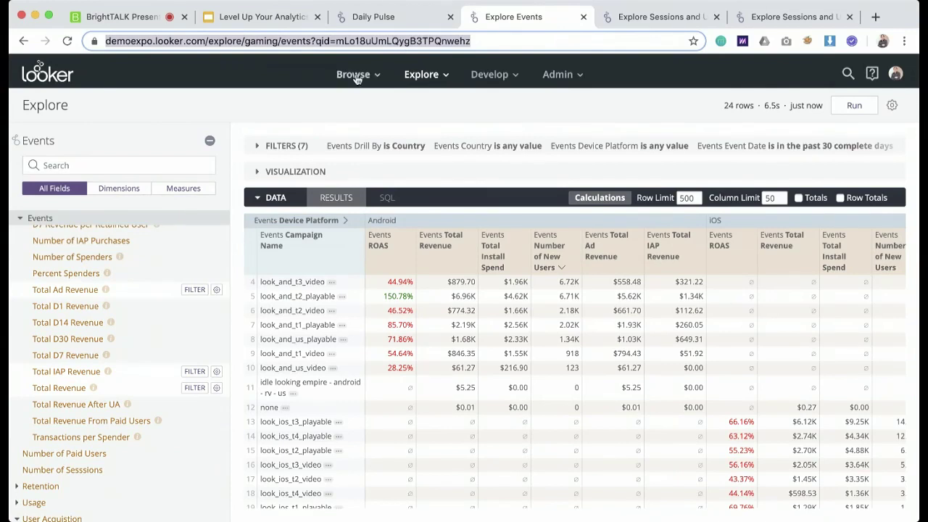
pyautogui.click(210, 141)
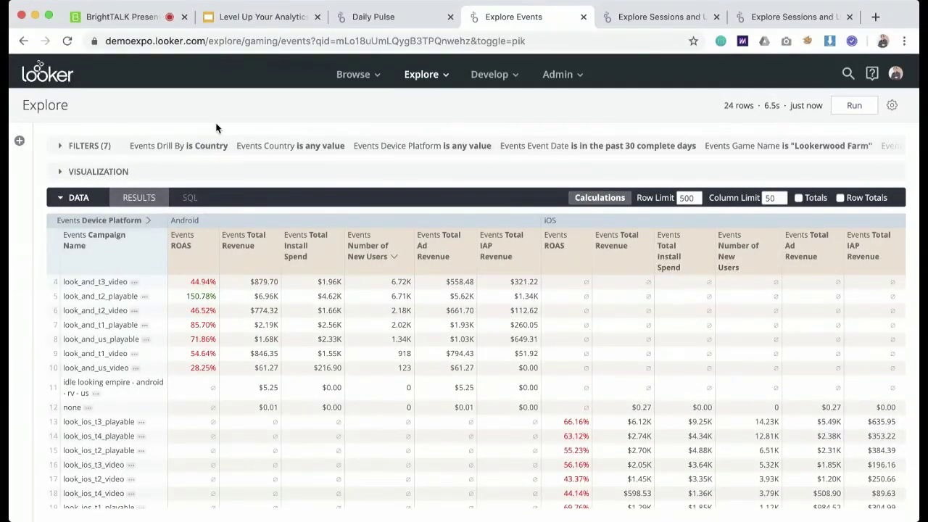
pyautogui.doubleClick(372, 40)
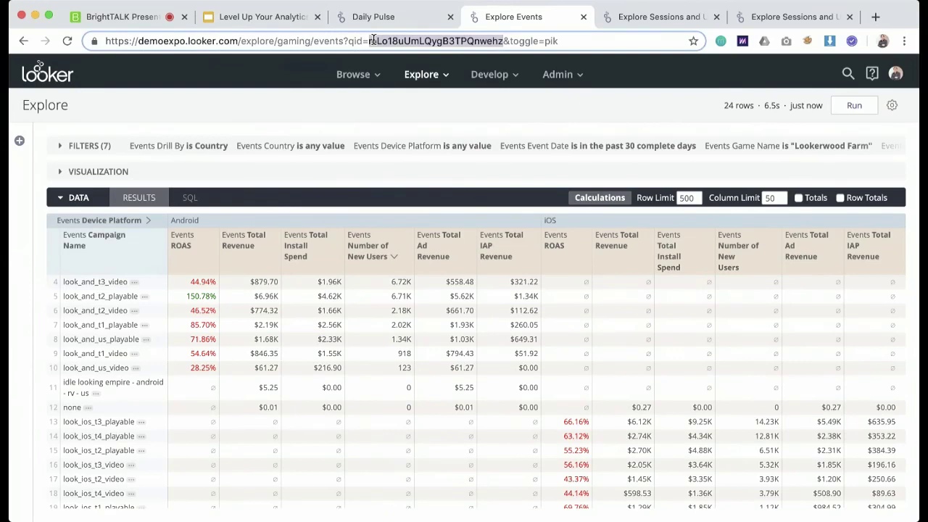
# - Consult the "What else would you want to know?" slide in Google Slides and switch to the Sessions and Users Explore in Looker
pyautogui.click(263, 23)
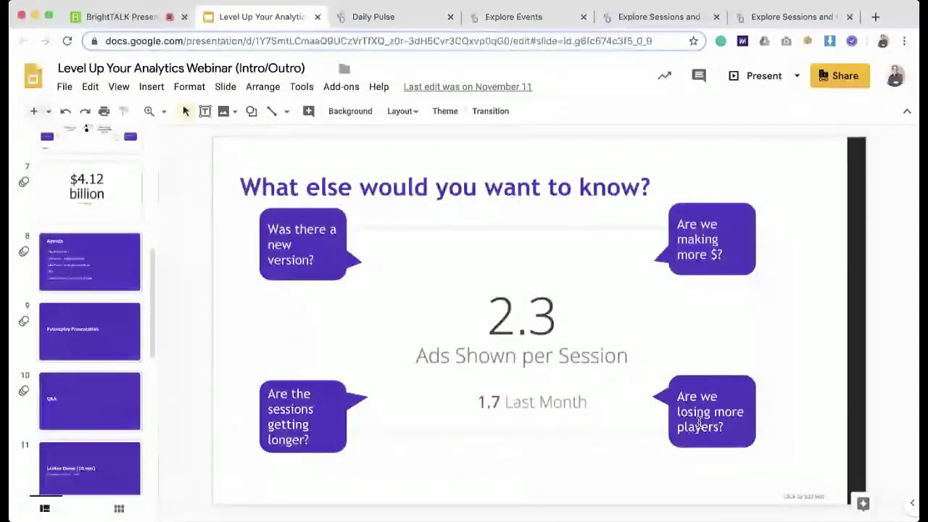
pyautogui.click(672, 27)
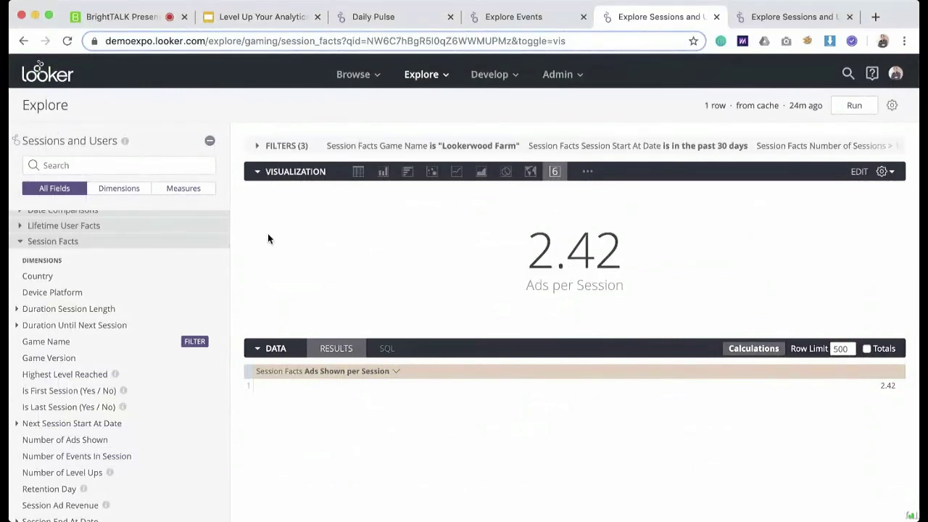
# - Find the Game Version dimension, add it to the Ads Shown per Session query, and run the query
pyautogui.click(128, 166)
pyautogui.write('version')
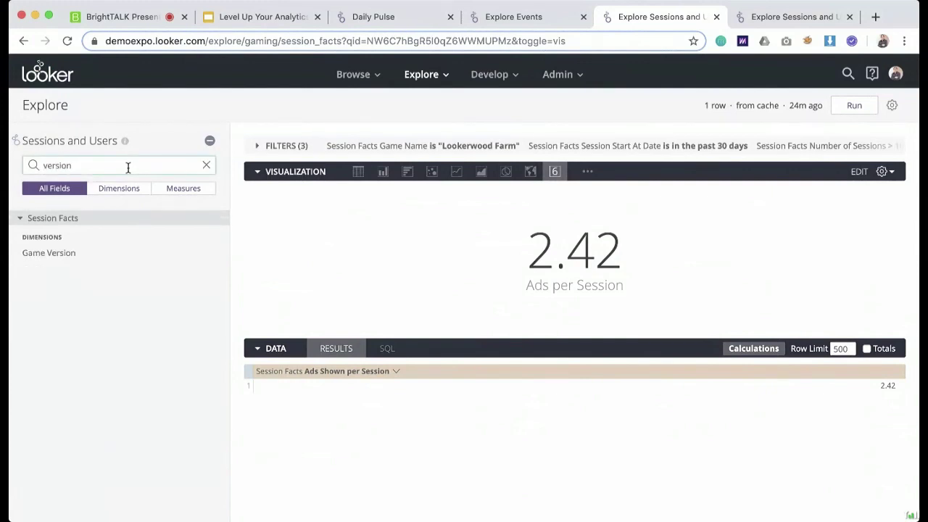
pyautogui.click(67, 254)
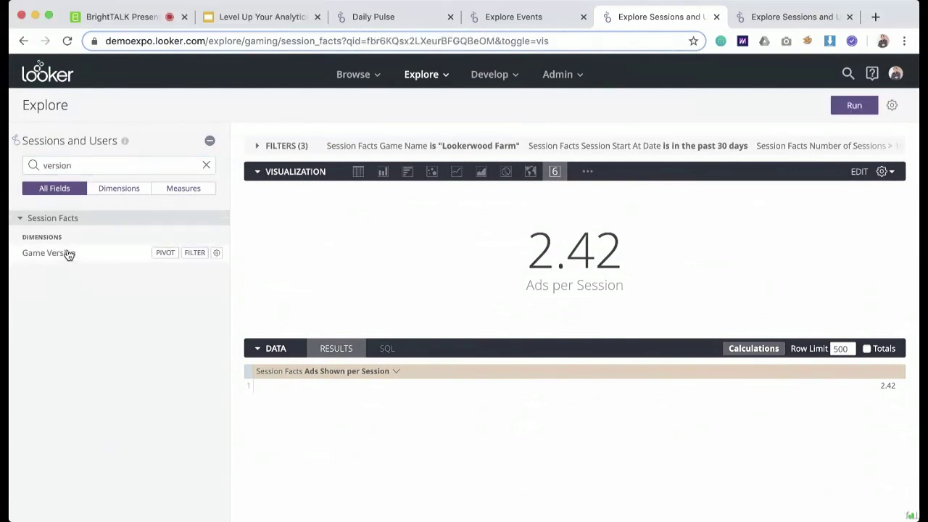
pyautogui.click(206, 166)
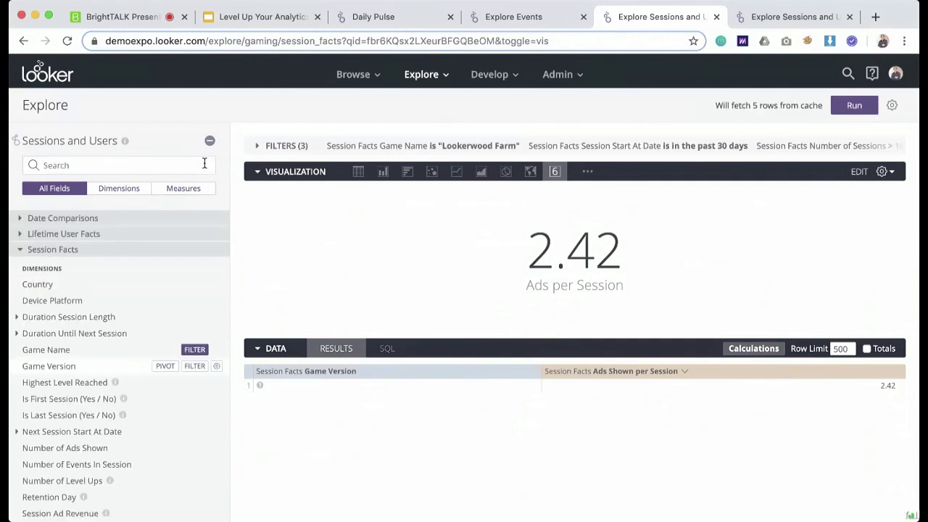
pyautogui.press('super+Return')
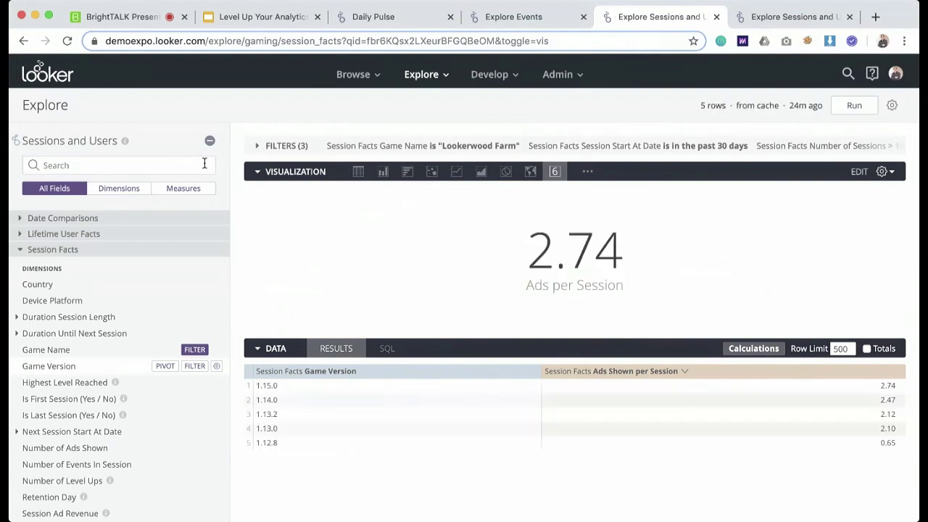
# - Sort the results by Game Version in descending order and compare ads shown per session across versions in a column chart
pyautogui.click(282, 374)
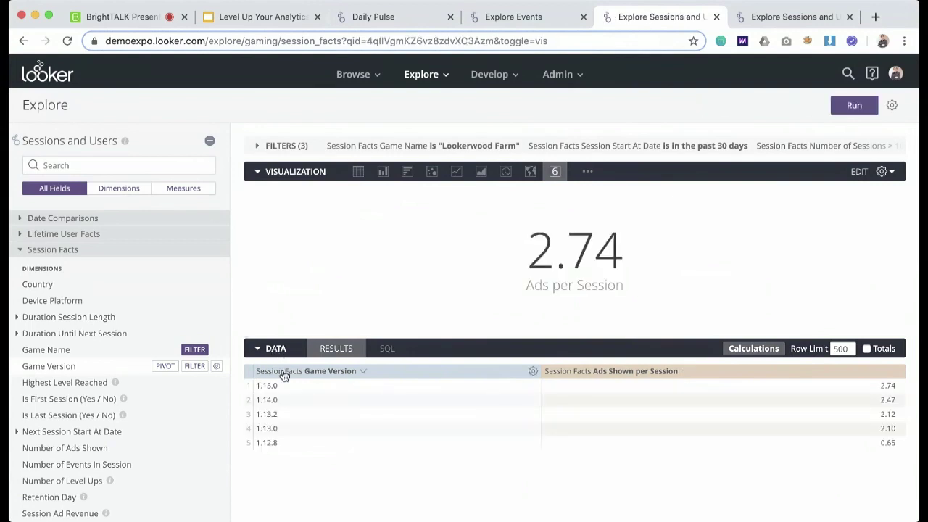
pyautogui.click(377, 175)
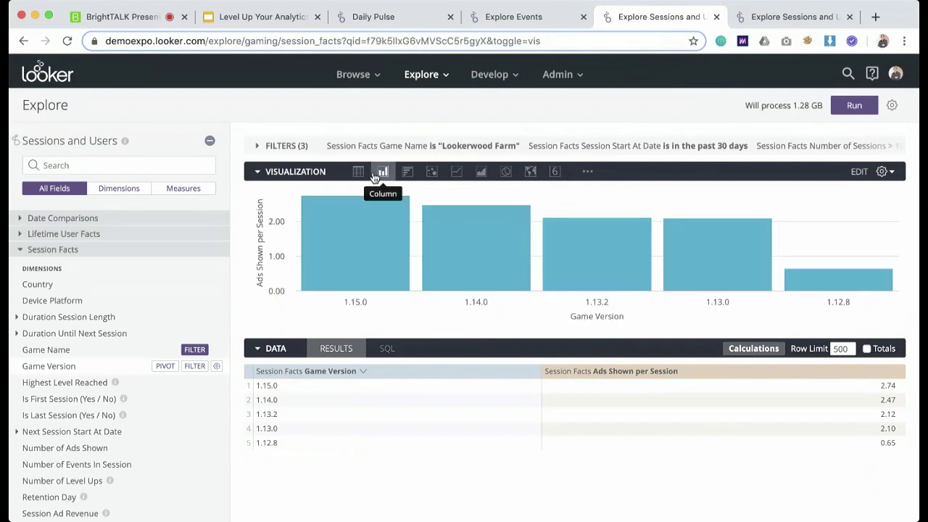
pyautogui.moveTo(363, 201)
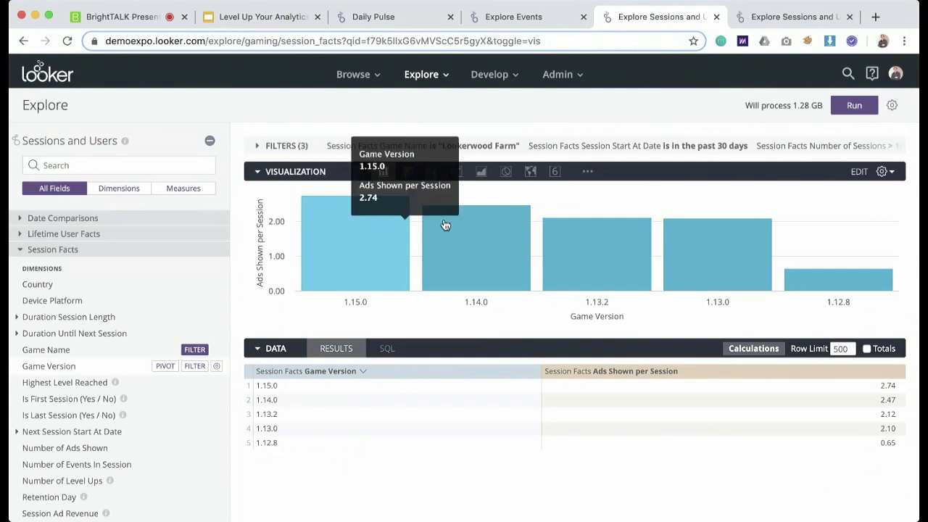
pyautogui.moveTo(834, 282)
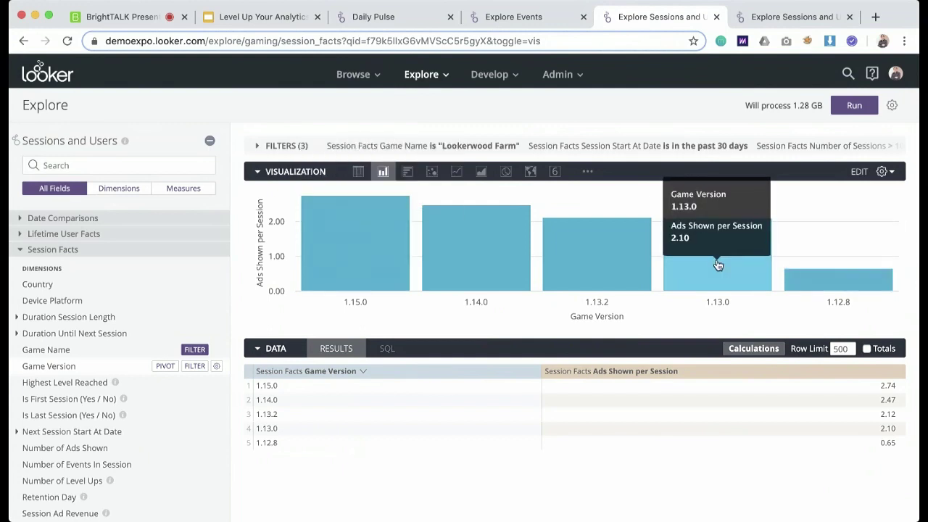
pyautogui.moveTo(338, 217)
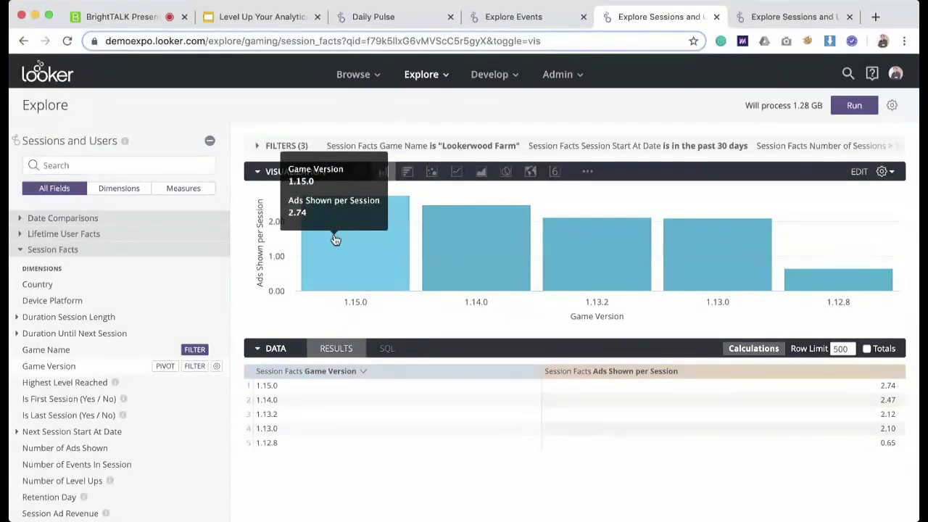
# - Examine the query's generated SQL, including the selected fields and the filter conditions, and return to the results table
pyautogui.click(378, 351)
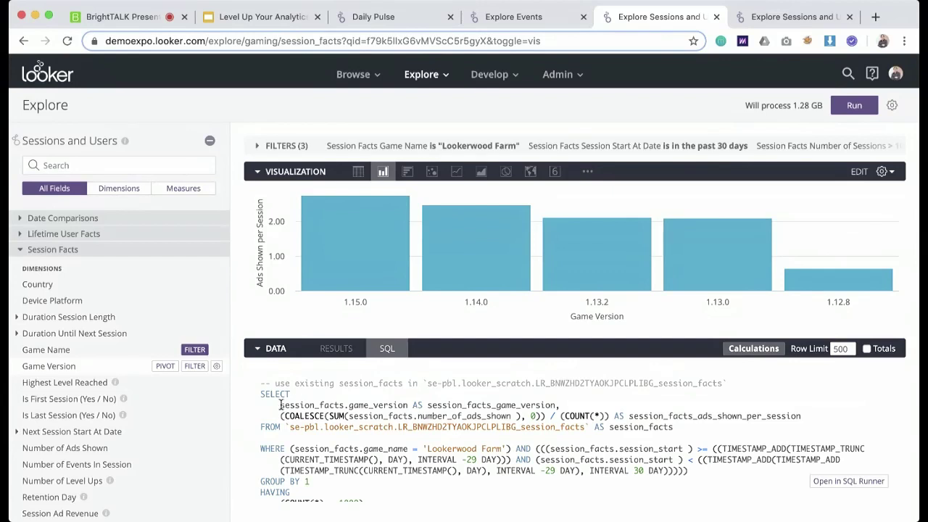
pyautogui.moveTo(280, 405); pyautogui.dragTo(408, 407)
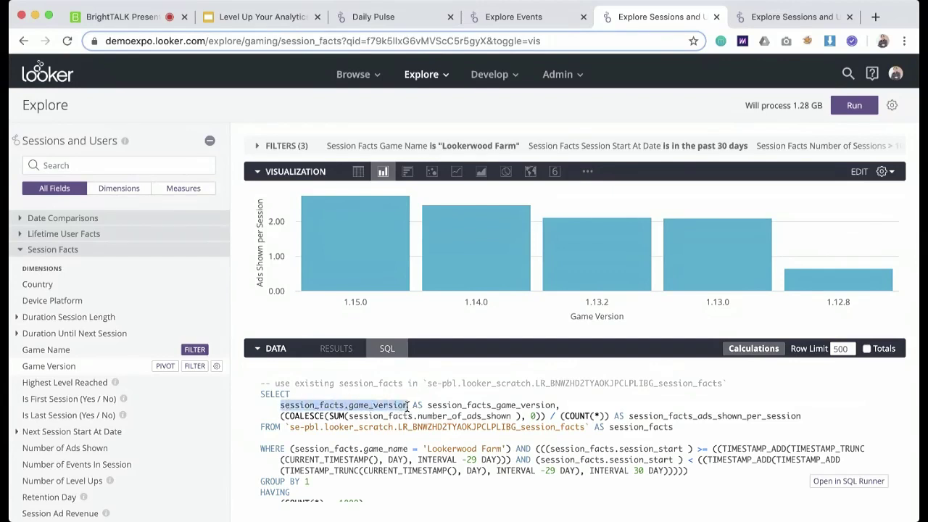
pyautogui.doubleClick(352, 416)
pyautogui.click(565, 414)
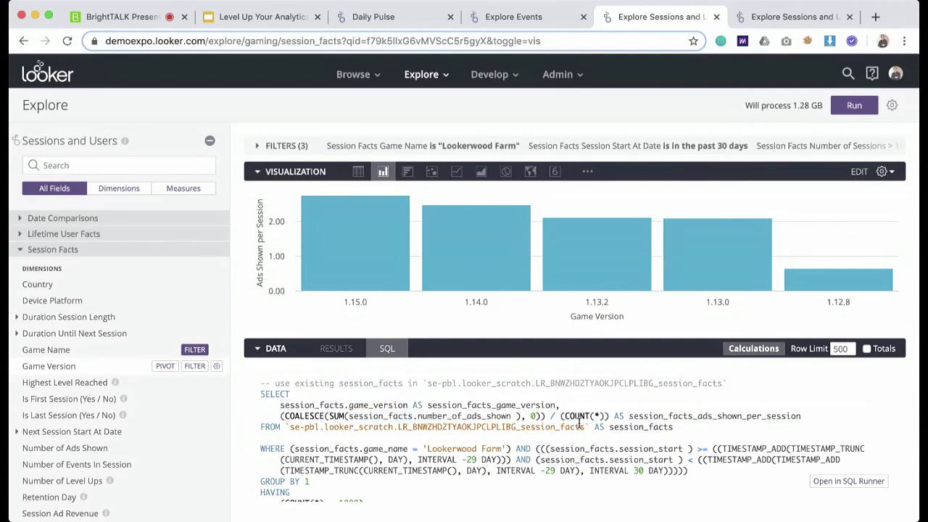
pyautogui.scroll(-2, 508, 429)
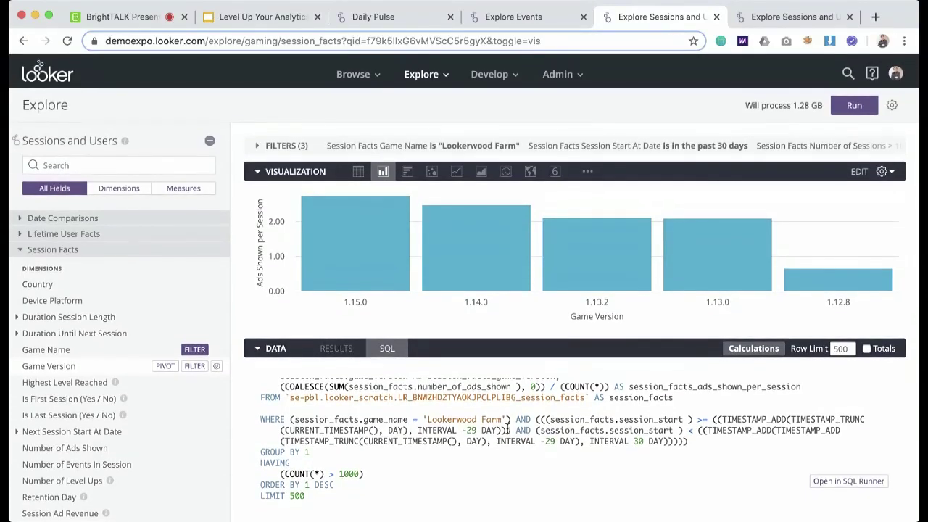
pyautogui.click(710, 441)
pyautogui.click(337, 348)
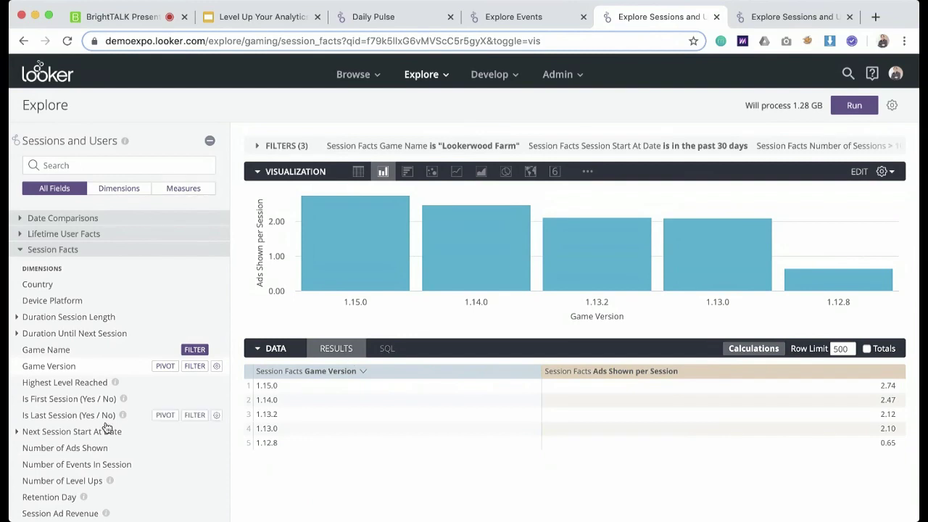
# - Add the Average Session Length Minutes measure, run the query, and change the visualization to a table
pyautogui.scroll(-2, 107, 438)
pyautogui.scroll(-10, 107, 438)
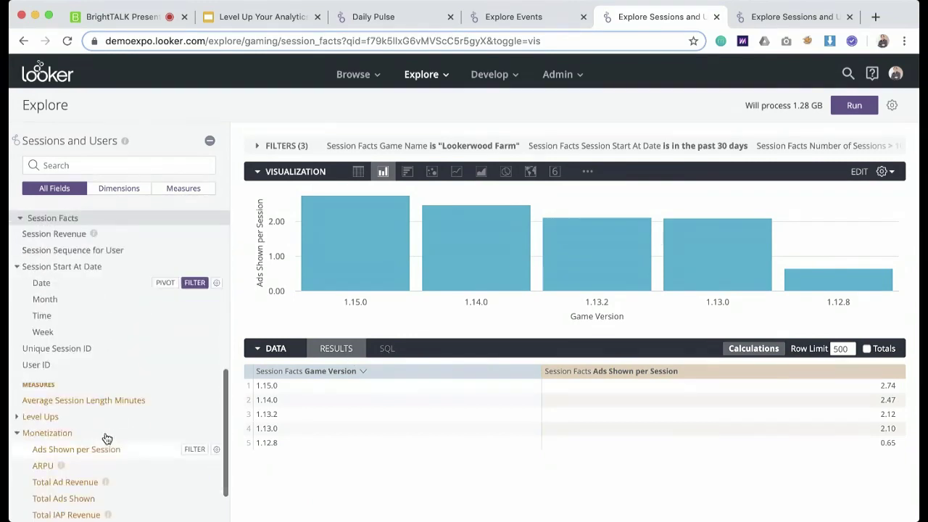
pyautogui.click(114, 353)
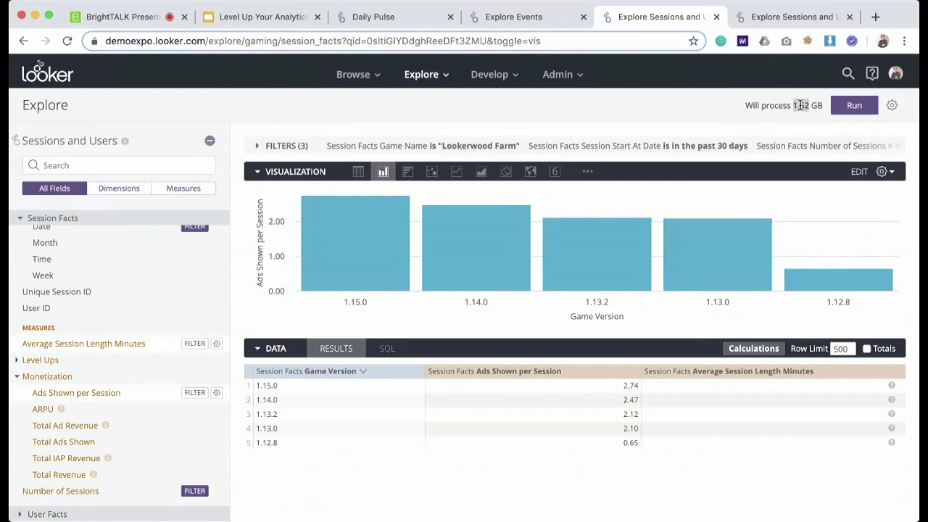
pyautogui.click(849, 110)
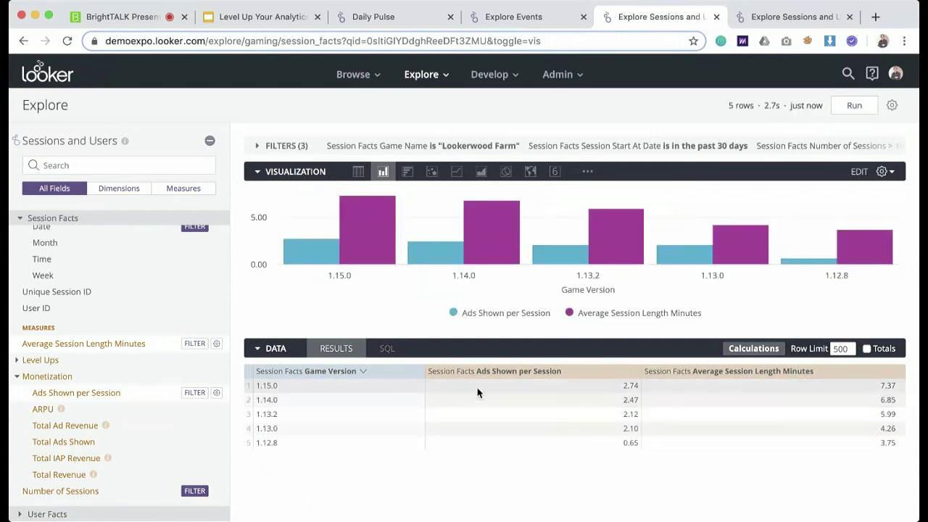
pyautogui.click(358, 174)
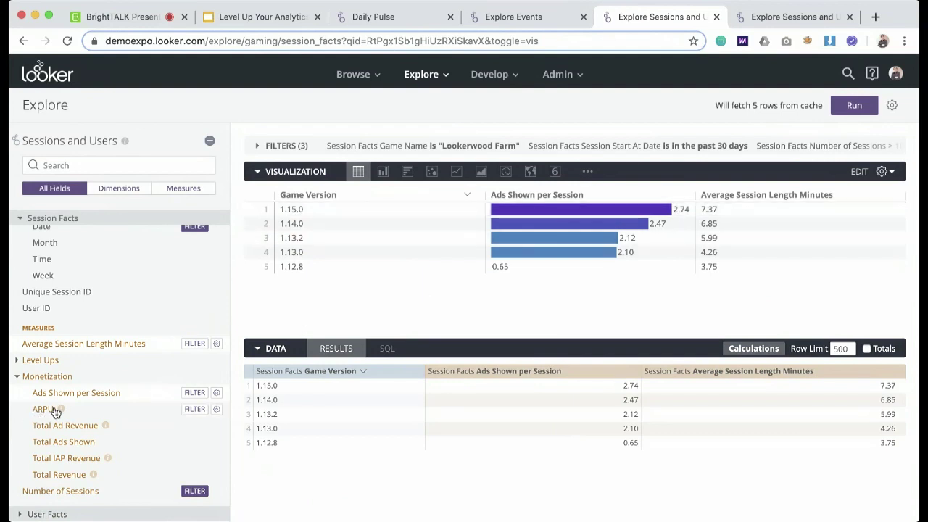
# - Add the ARPU and User Facts D1 Retention Rate measures, run the query, and collapse the data section
pyautogui.moveTo(60, 411)
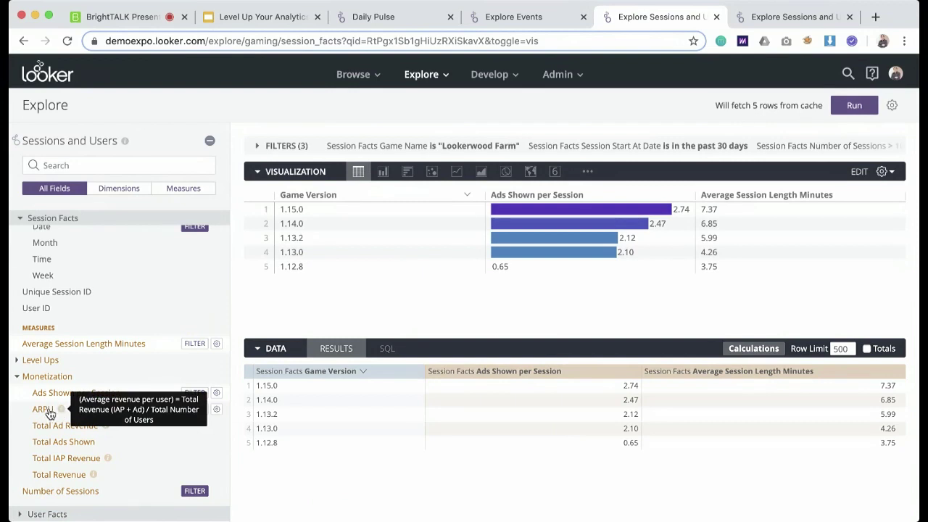
pyautogui.click(47, 410)
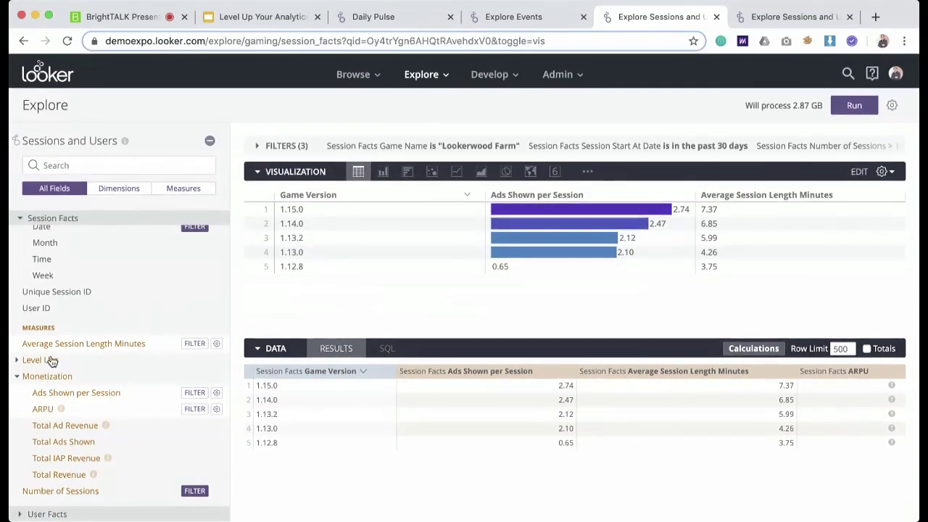
pyautogui.scroll(4, 51, 355)
pyautogui.scroll(-10, 53, 358)
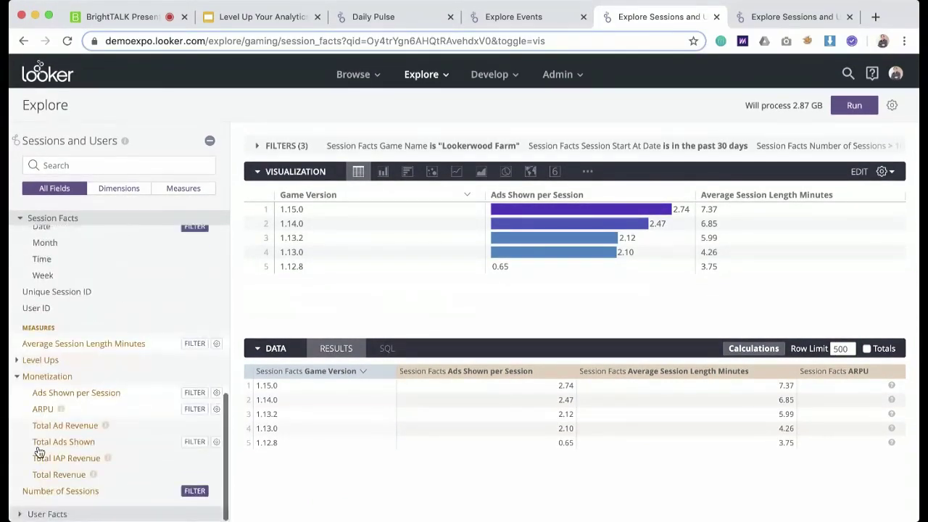
pyautogui.scroll(-5, 34, 508)
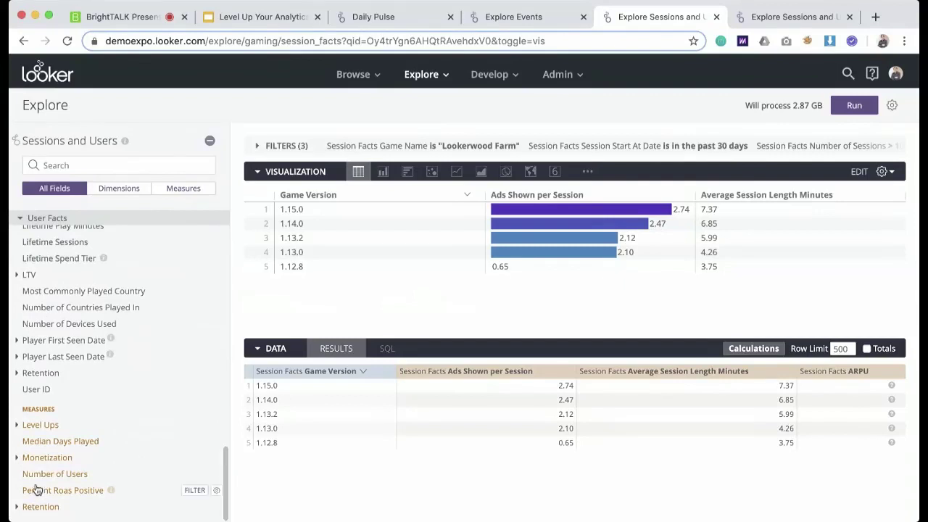
pyautogui.click(40, 506)
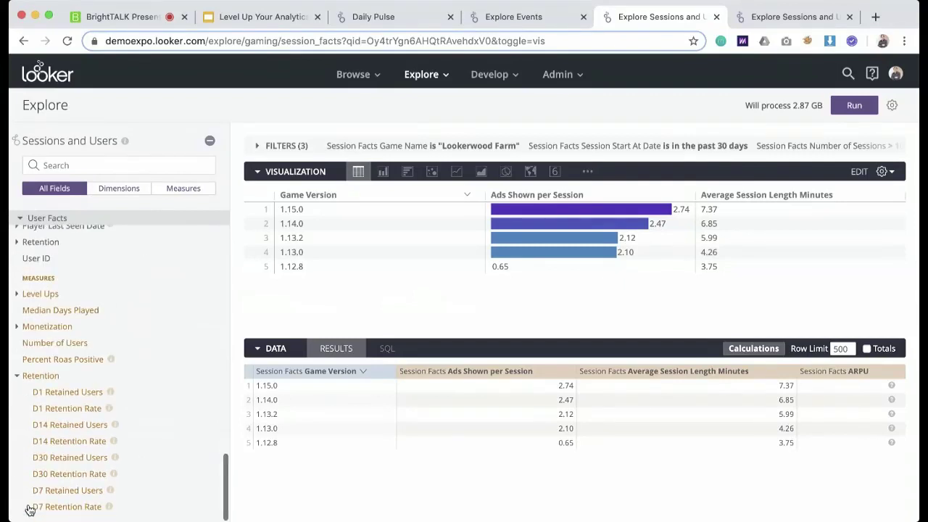
pyautogui.click(63, 395)
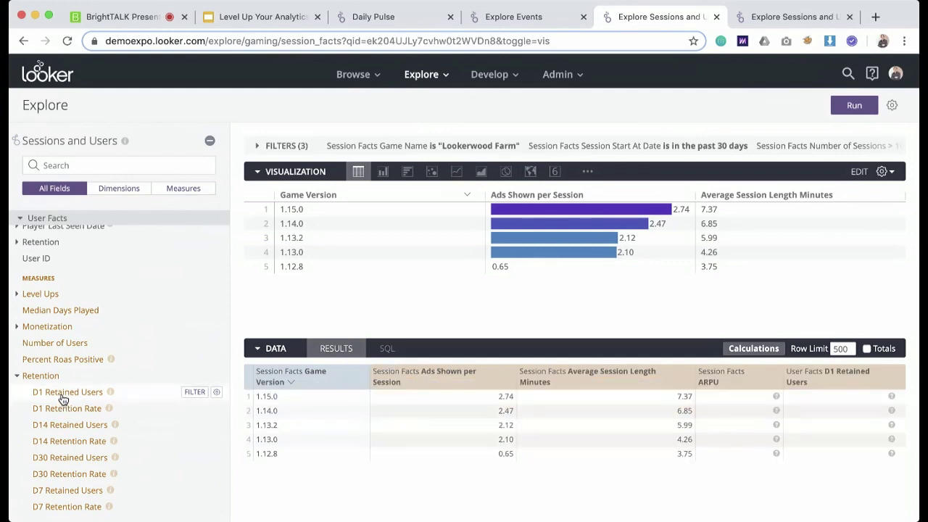
pyautogui.click(63, 398)
pyautogui.click(63, 409)
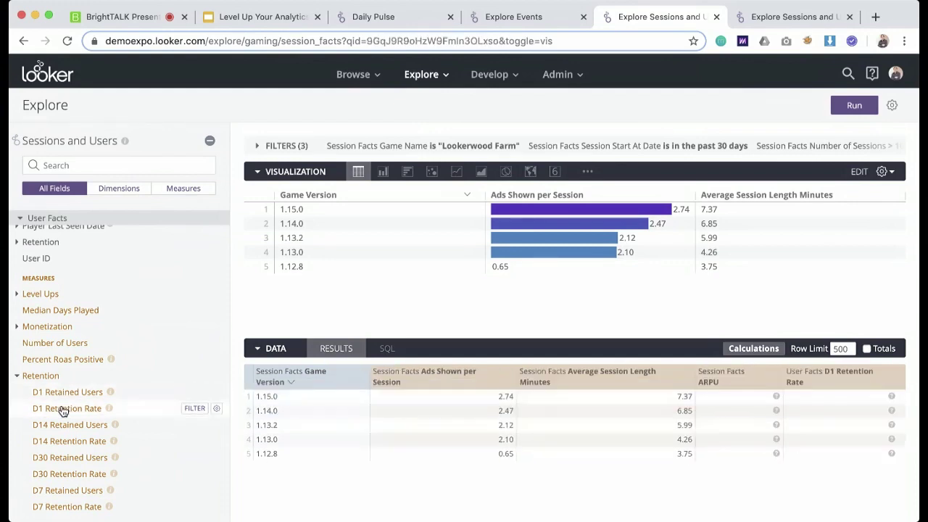
pyautogui.press('super+Return')
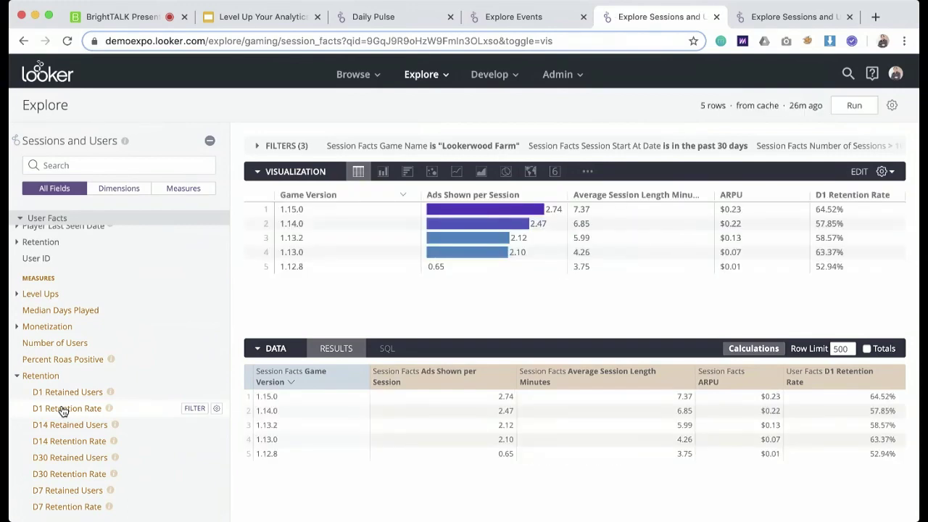
pyautogui.click(248, 349)
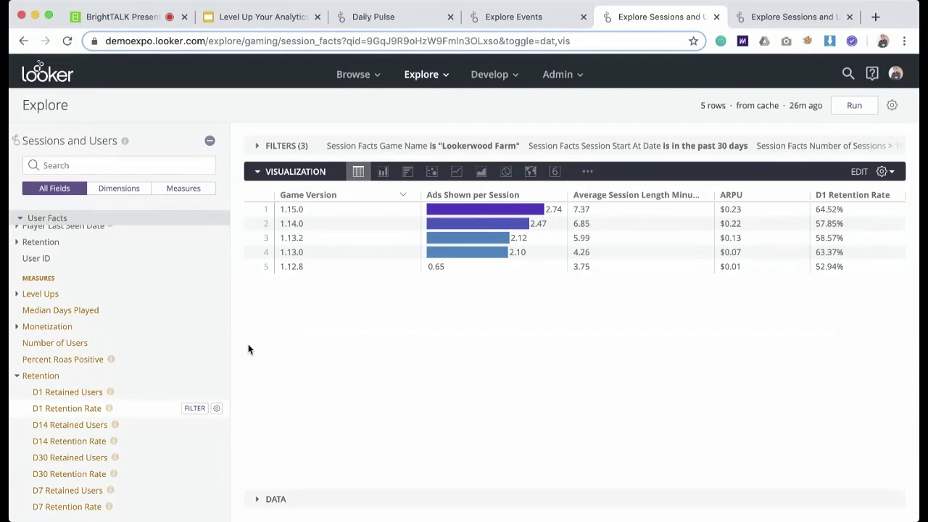
# - Return to the Daily Pulse dashboard and close the campaign details table to show the Topline KPIs
pyautogui.moveTo(848, 208)
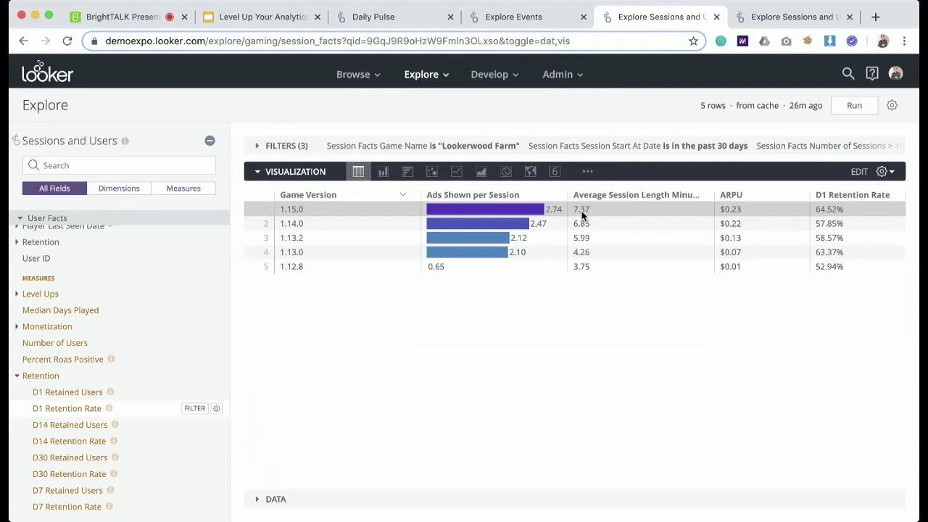
pyautogui.click(516, 44)
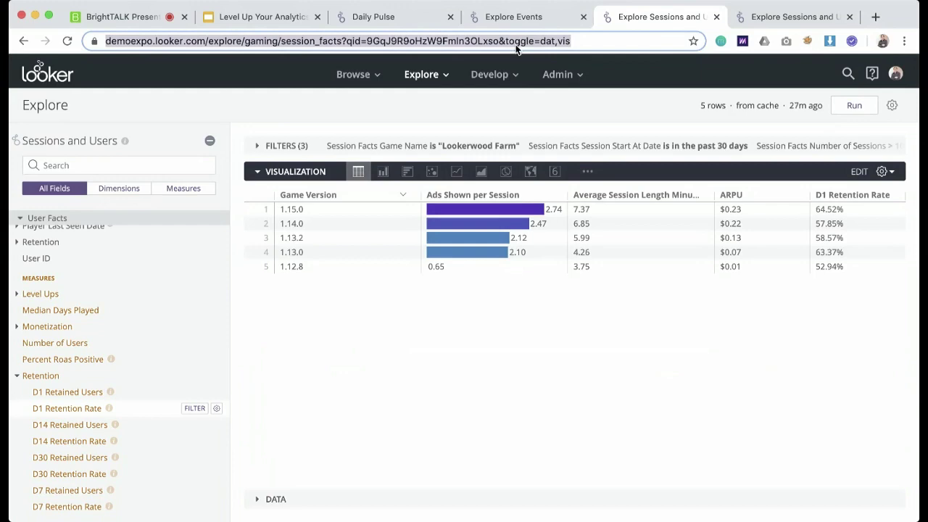
pyautogui.click(419, 21)
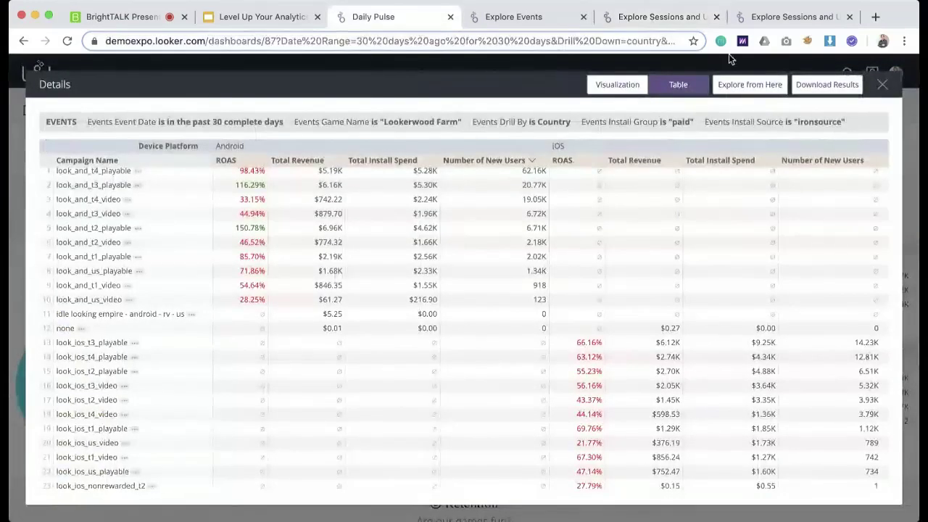
pyautogui.click(881, 84)
pyautogui.scroll(4, 433, 326)
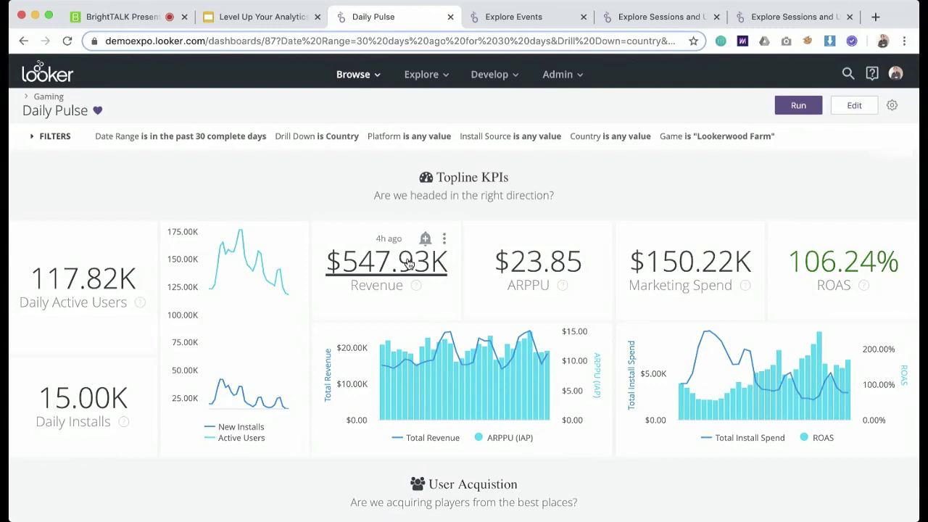
# - Turn on Development Mode and open the dashboard's Revenue tile as an Explore
pyautogui.click(507, 78)
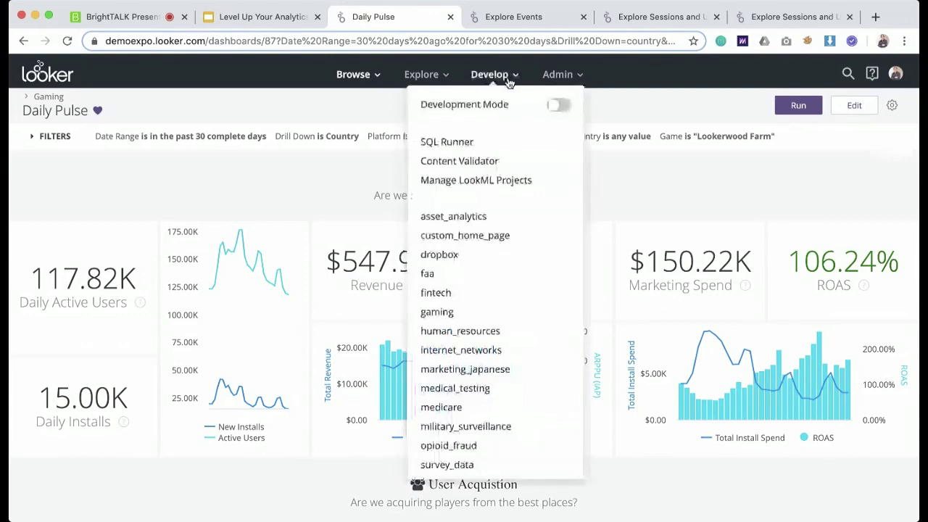
pyautogui.click(556, 106)
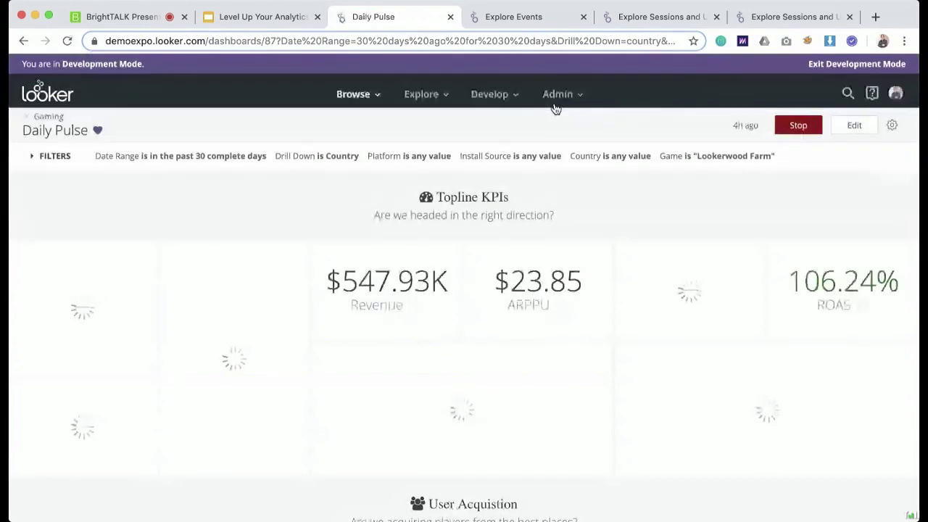
pyautogui.click(445, 258)
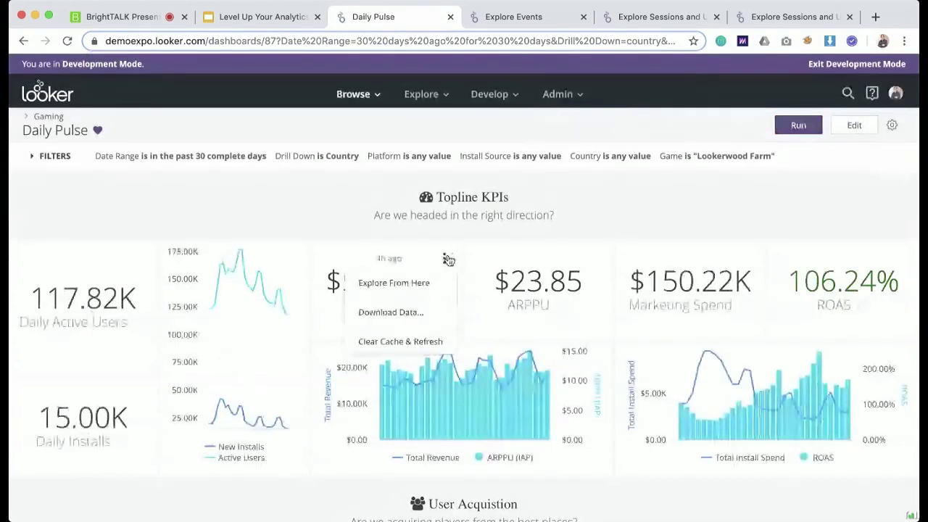
pyautogui.click(393, 282)
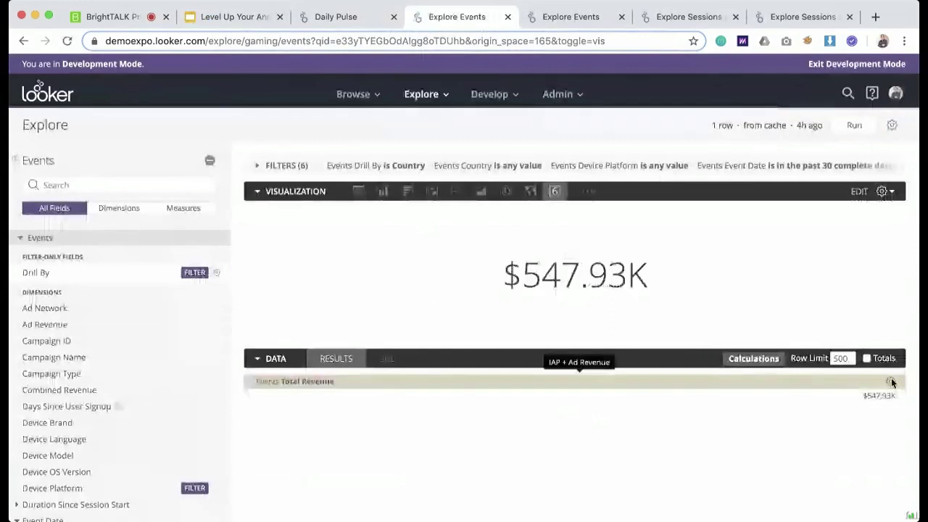
# - Open the LookML definition of the Total Revenue measure and examine its name, description and SQL reference
pyautogui.click(890, 382)
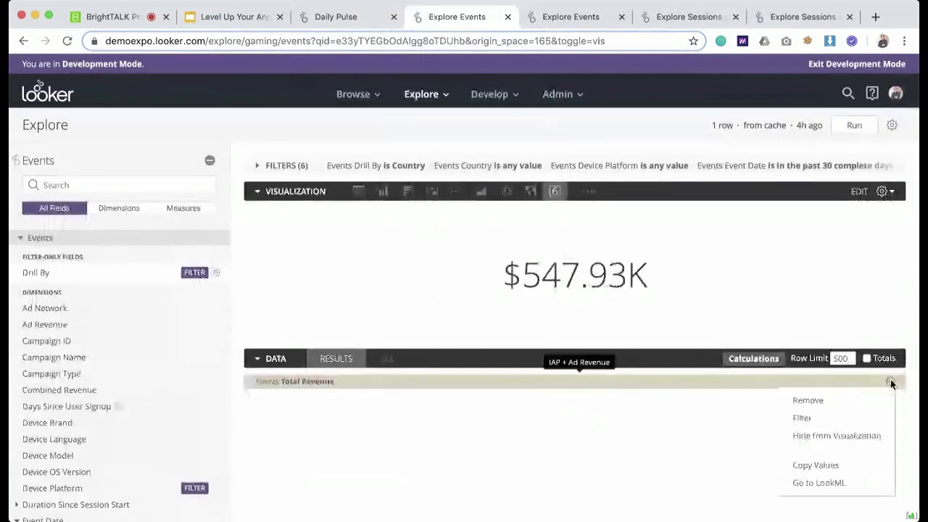
pyautogui.click(819, 482)
pyautogui.click(492, 17)
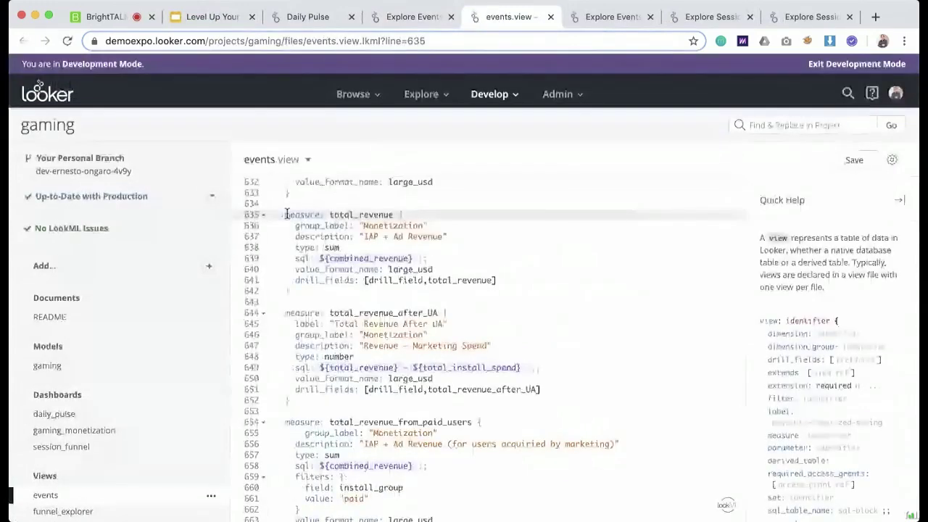
pyautogui.doubleClick(345, 214)
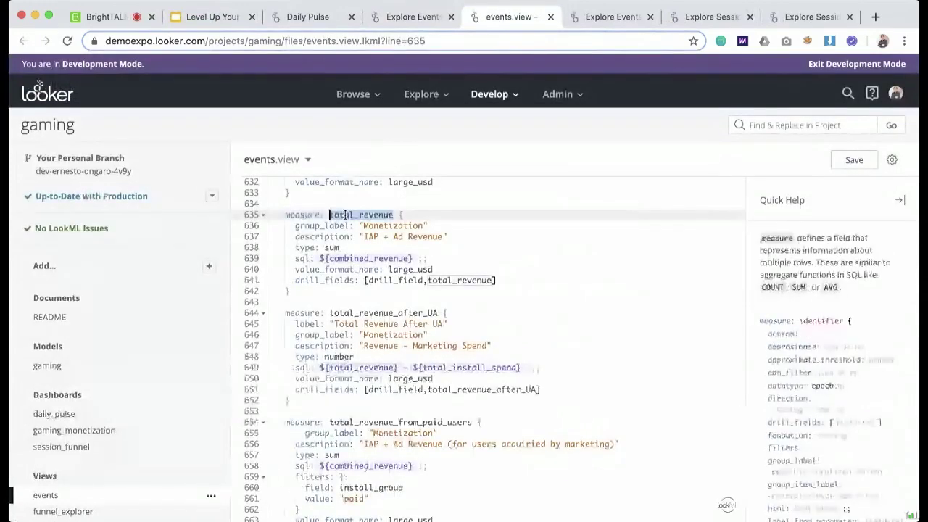
pyautogui.click(361, 236)
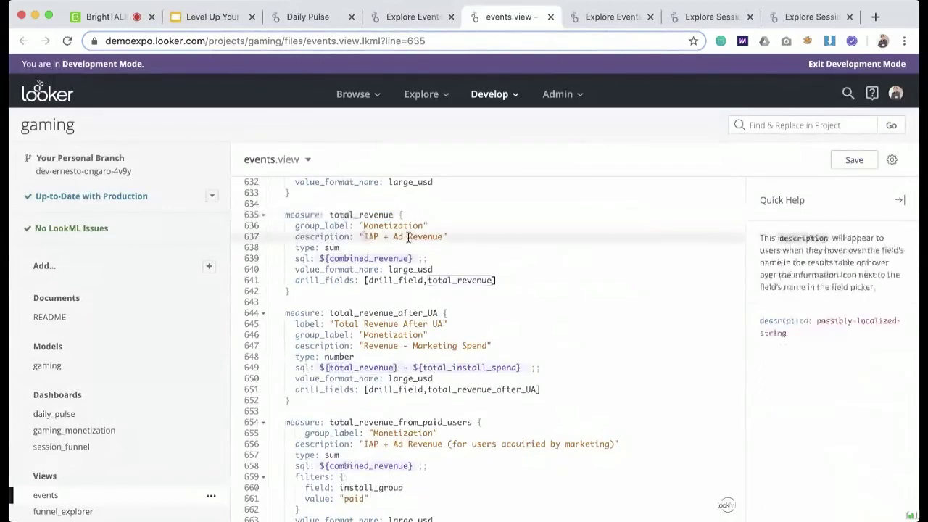
pyautogui.click(366, 258)
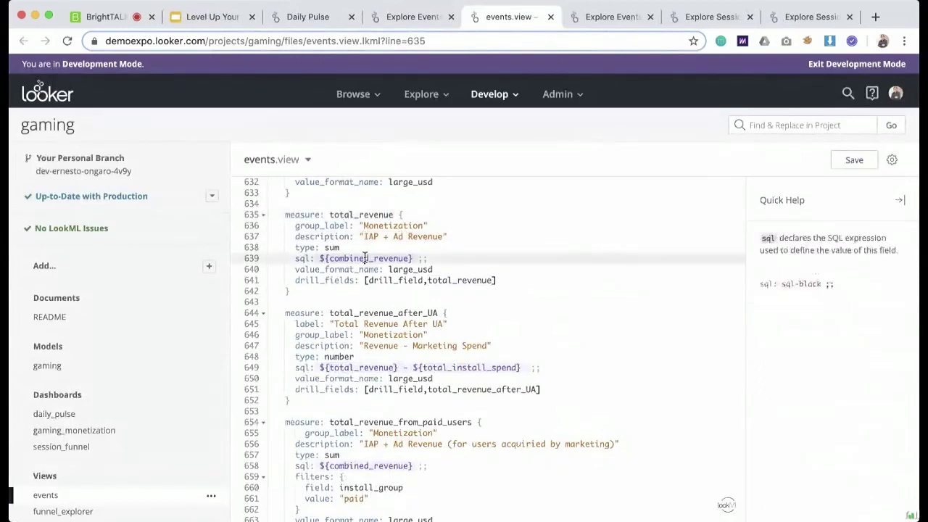
# - Follow the combined_revenue reference to its dimension, and from there to the iap_revenue dimension's definition
pyautogui.keyDown('super'); pyautogui.click(366, 258); pyautogui.keyUp('super')
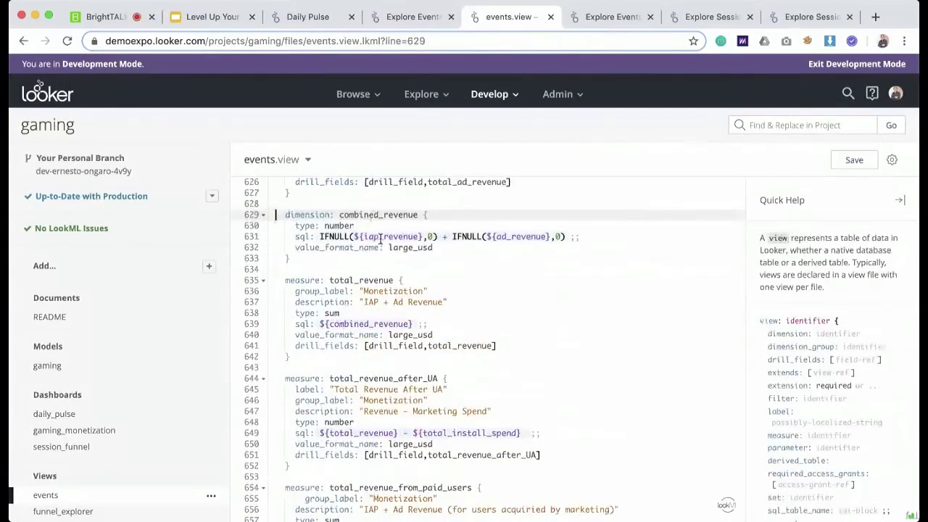
pyautogui.click(376, 238)
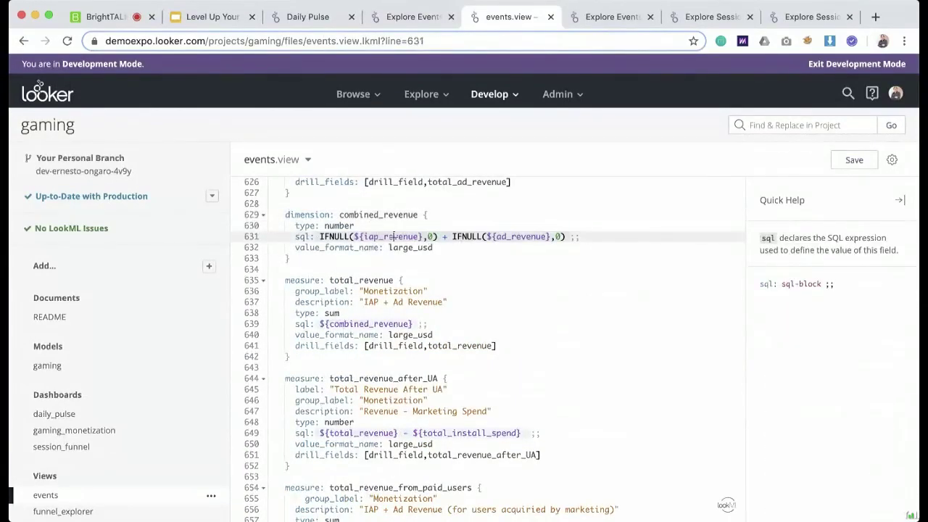
pyautogui.keyDown('super'); pyautogui.click(395, 237); pyautogui.keyUp('super')
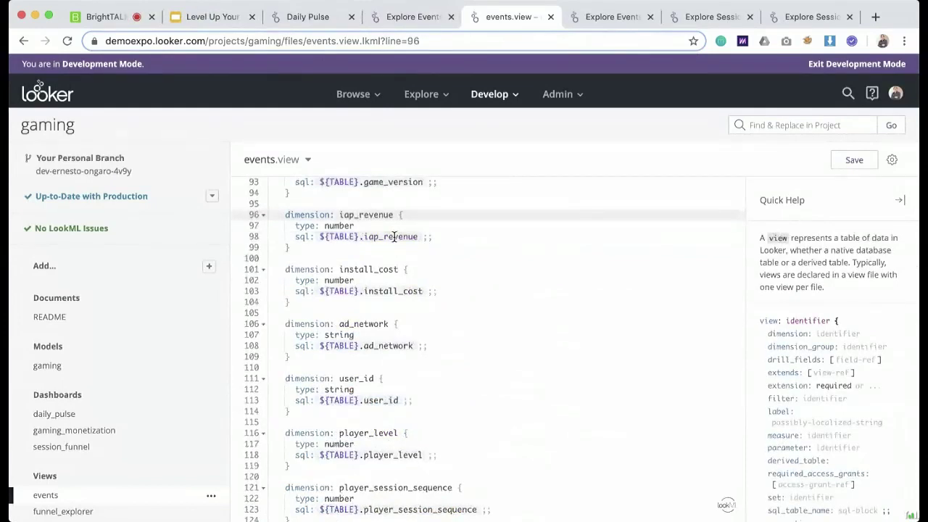
# - Start the iap_revenue dimension's SQL with the condition case when ${device_platform} = 'iOS' then
pyautogui.click(317, 237)
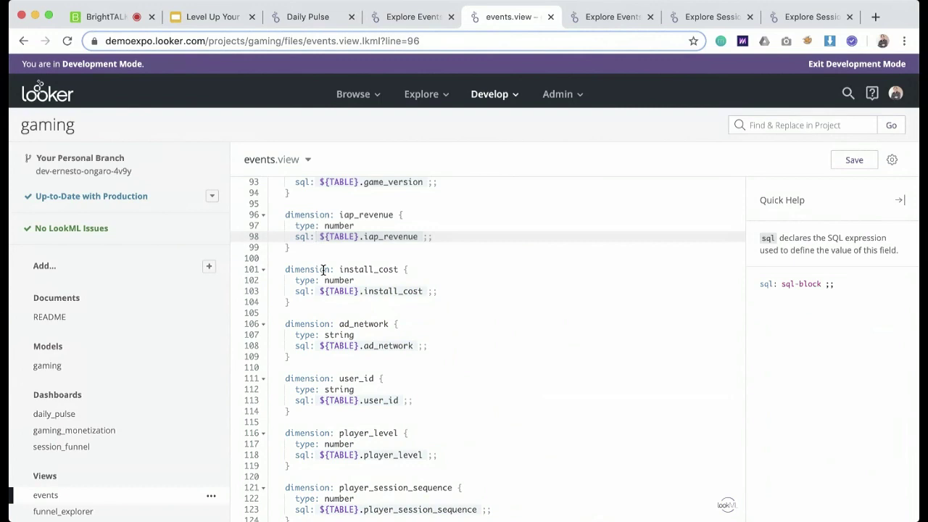
pyautogui.write('case ')
pyautogui.write(' when play')
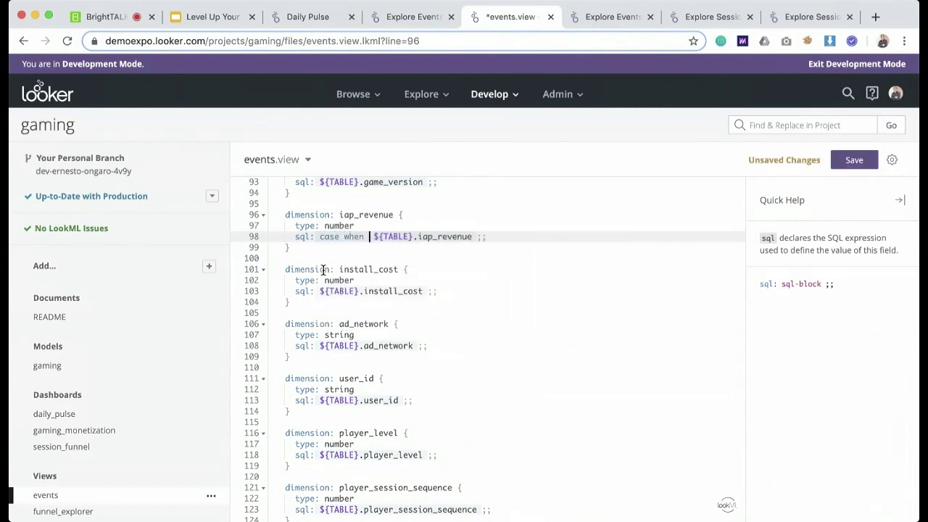
pyautogui.press('BackSpace')
pyautogui.write('t')
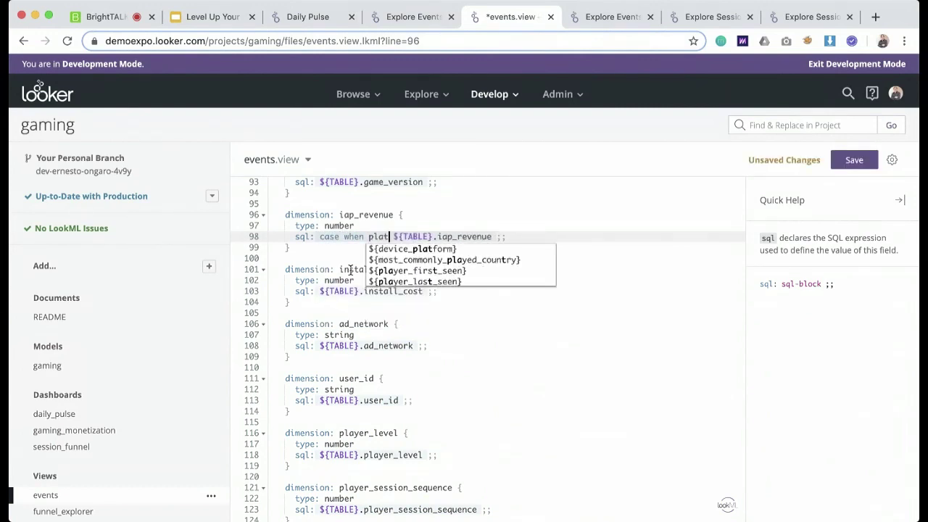
pyautogui.click(384, 249)
pyautogui.write('= ')
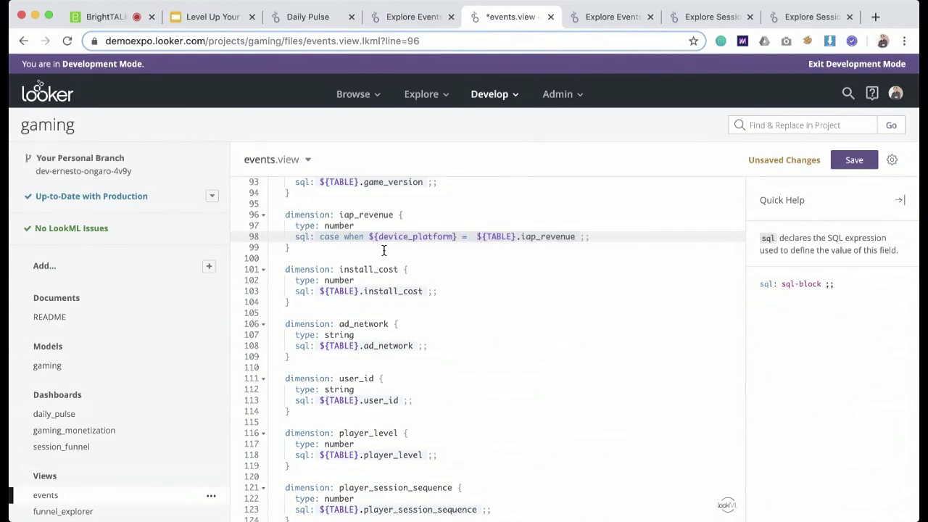
pyautogui.write("'iOS' then")
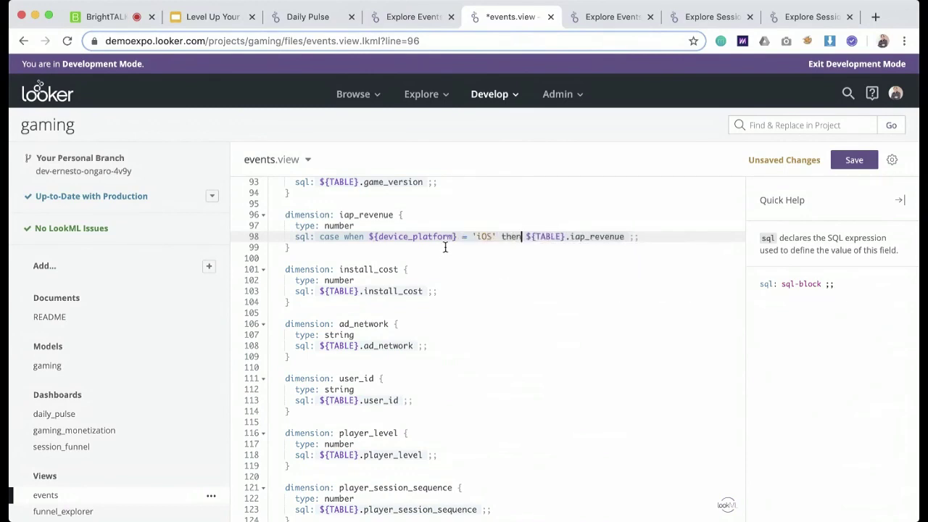
# - Complete the iap_revenue expression with * .70 for iOS and else ${TABLE}.iap_revenue end, and save the events view
pyautogui.moveTo(525, 237); pyautogui.dragTo(623, 236)
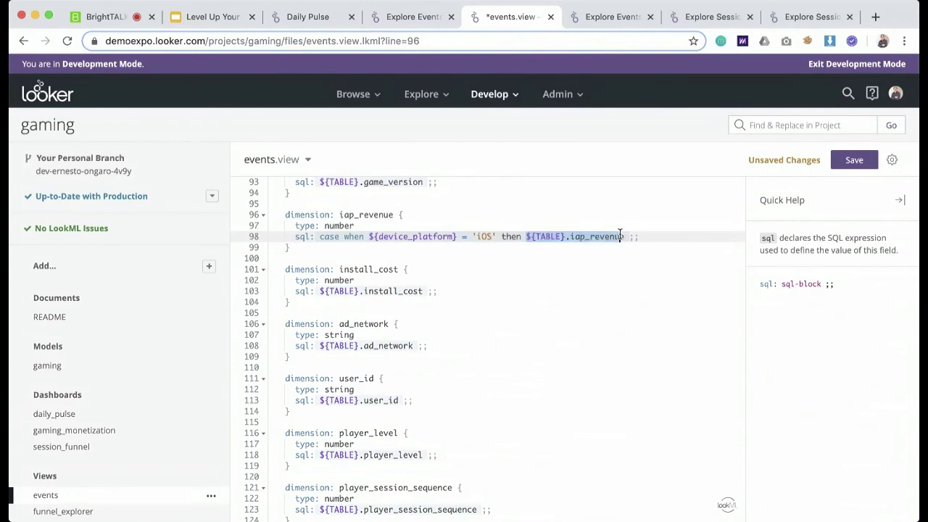
pyautogui.click(621, 235)
pyautogui.write('* .70')
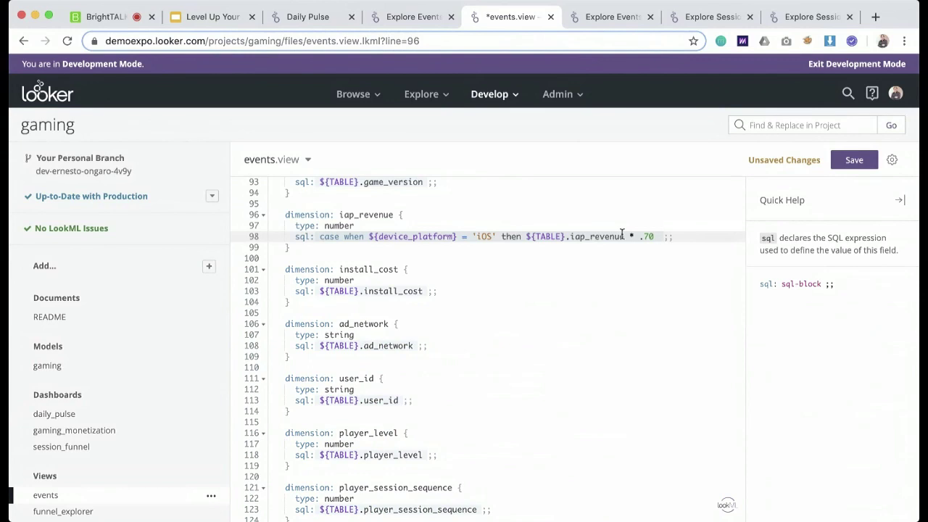
pyautogui.write(' else ${TABLE}.iap_revenue')
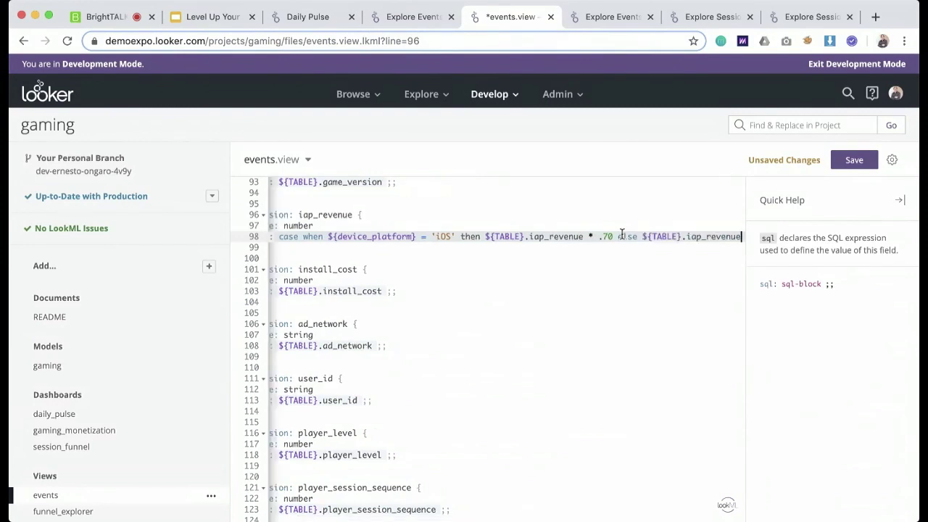
pyautogui.write(' end')
pyautogui.press('super+s')
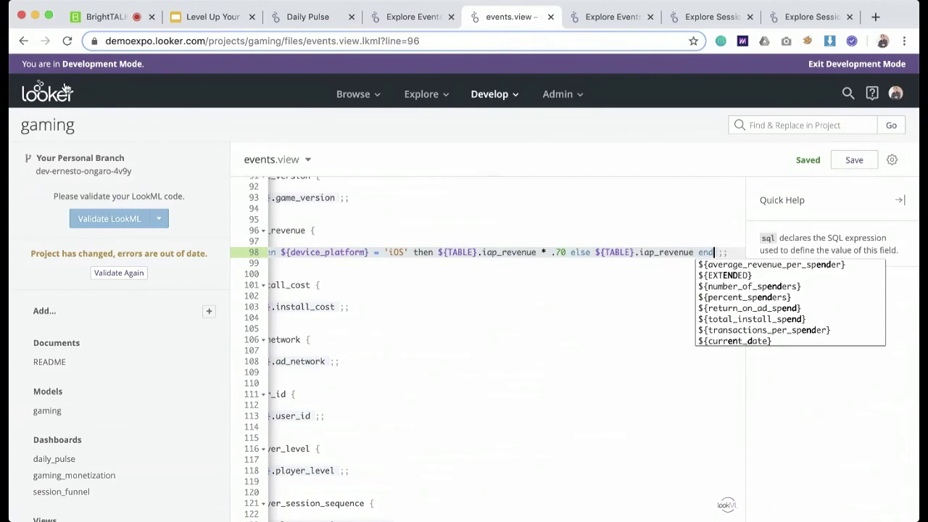
# - Check which personal development branch holds the LookML change
pyautogui.click(33, 168)
pyautogui.moveTo(32, 169); pyautogui.dragTo(87, 169)
pyautogui.click(82, 168)
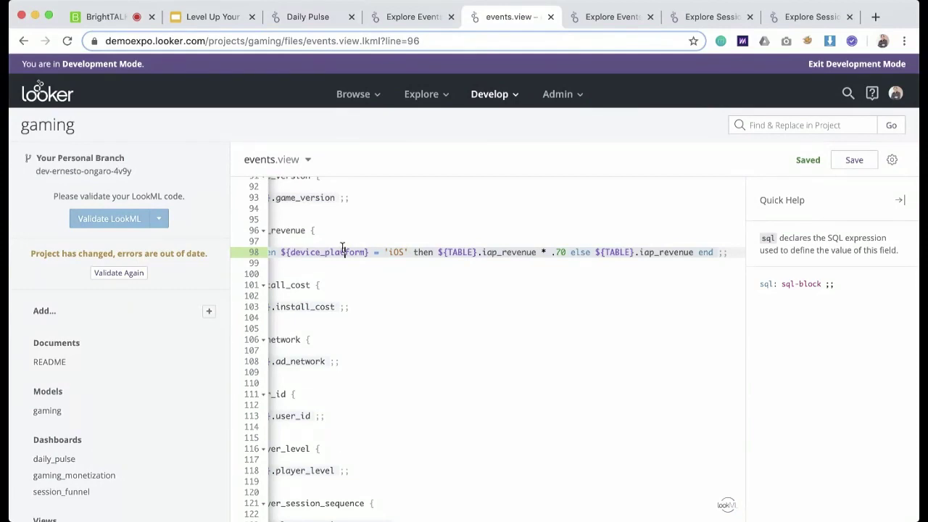
# - Rerun the Total Revenue query, examine the iOS case expression in its generated SQL, and return to the results
pyautogui.click(412, 20)
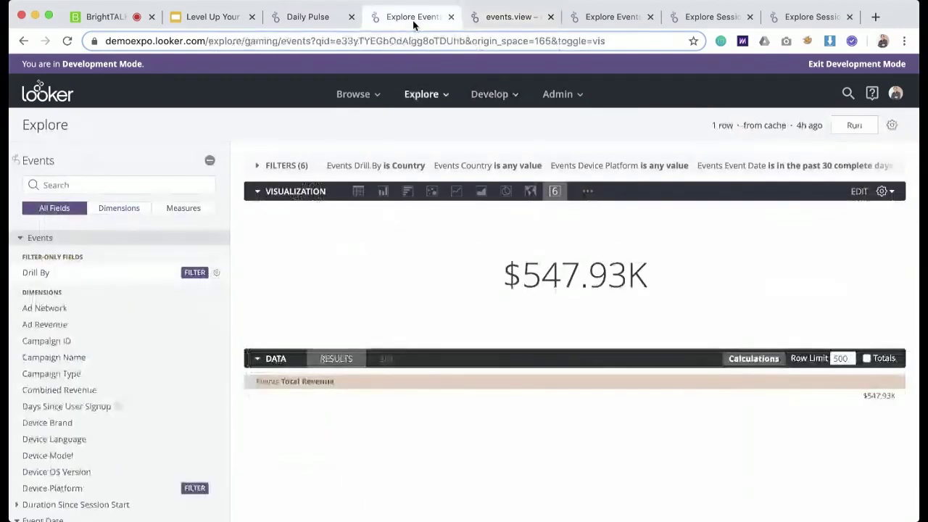
pyautogui.press('super+Return')
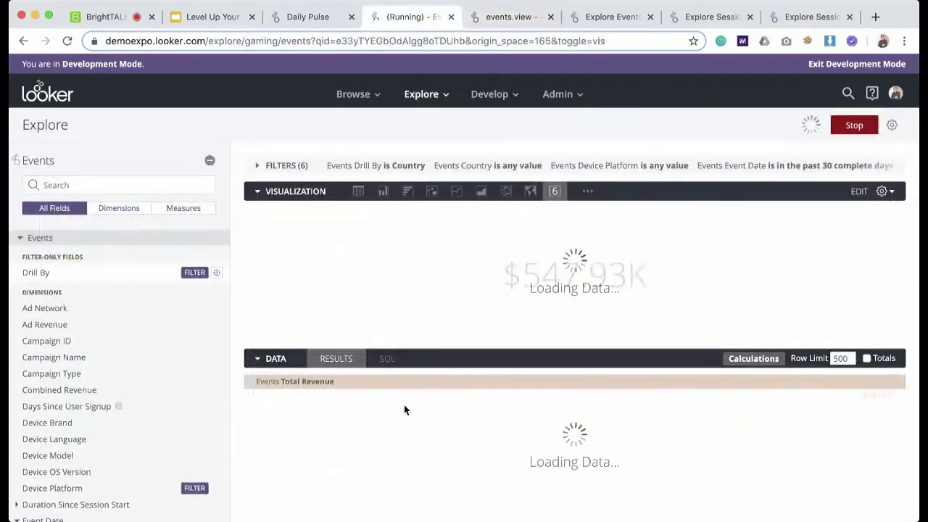
pyautogui.click(387, 359)
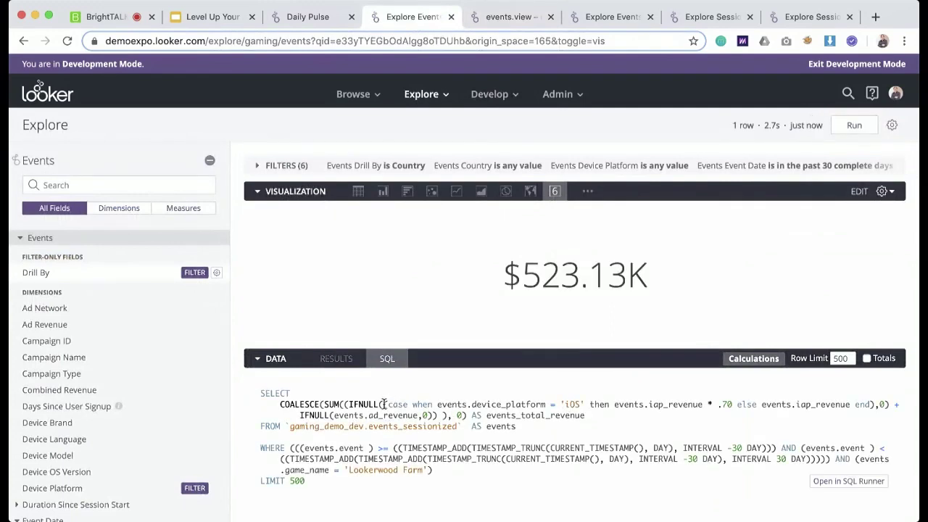
pyautogui.moveTo(388, 403); pyautogui.dragTo(754, 404)
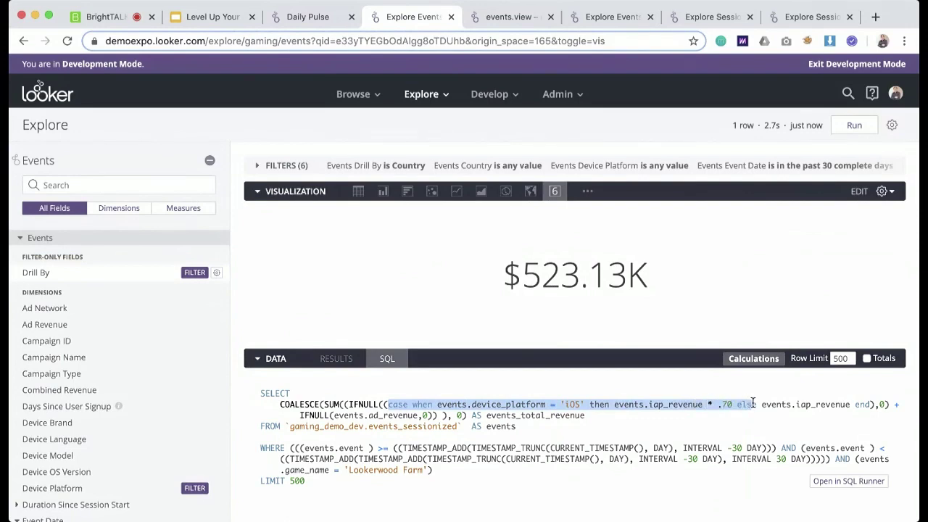
pyautogui.click(337, 359)
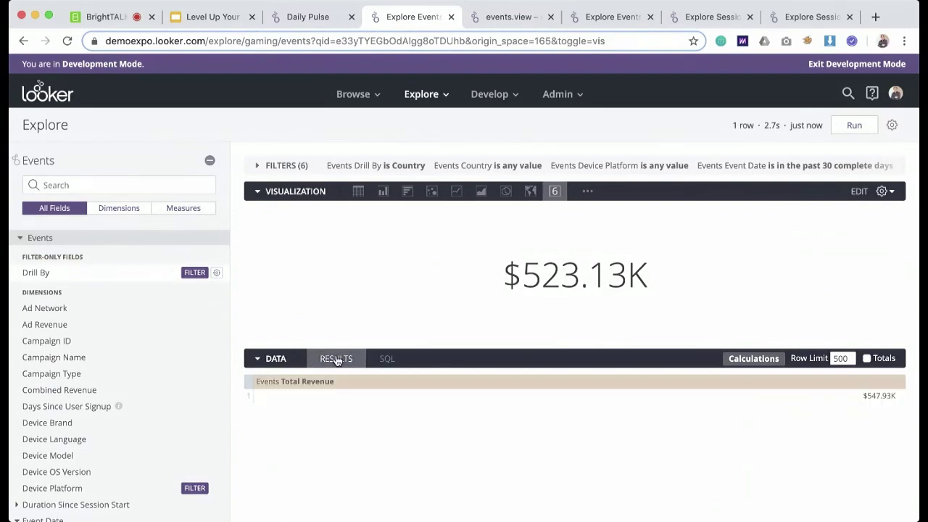
# - Rerun the Daily Pulse dashboard and review its KPI and User Acquisition tiles with the modified revenue definition
pyautogui.click(312, 16)
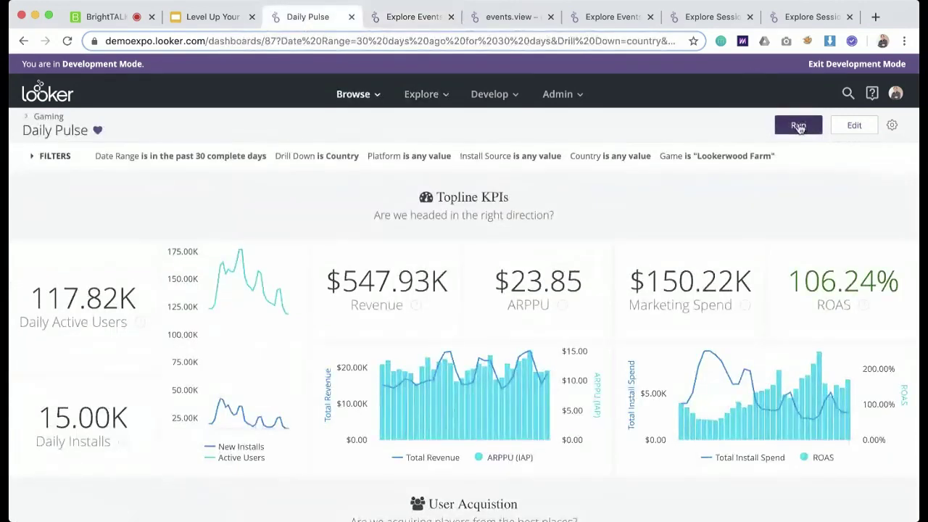
pyautogui.click(798, 126)
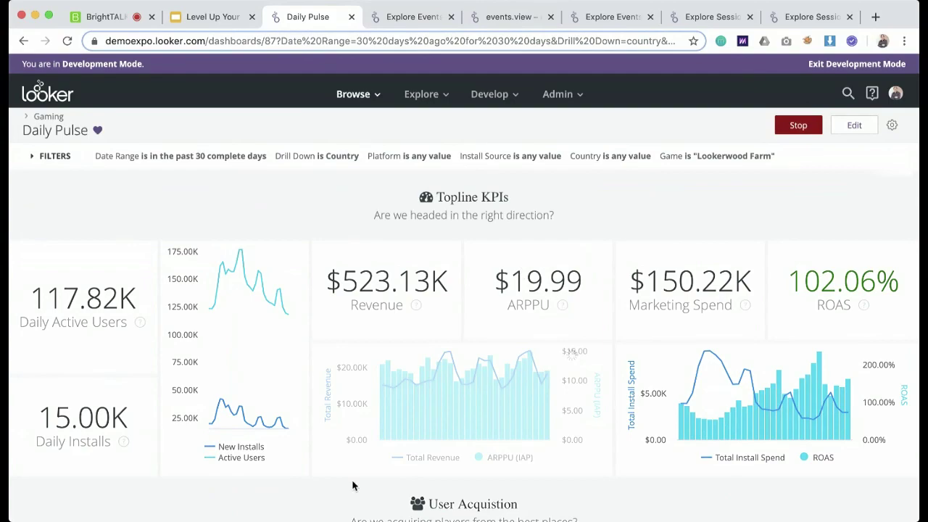
pyautogui.scroll(-15, 372, 357)
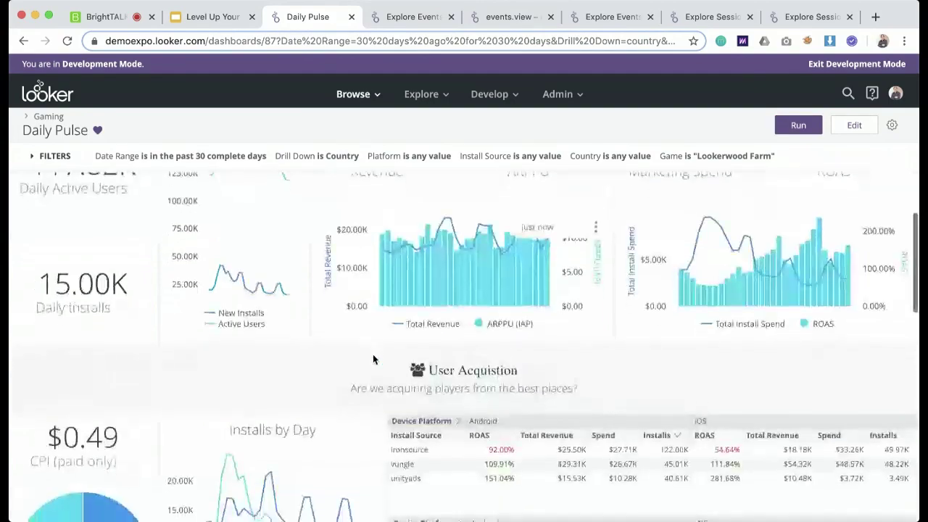
pyautogui.scroll(15, 374, 360)
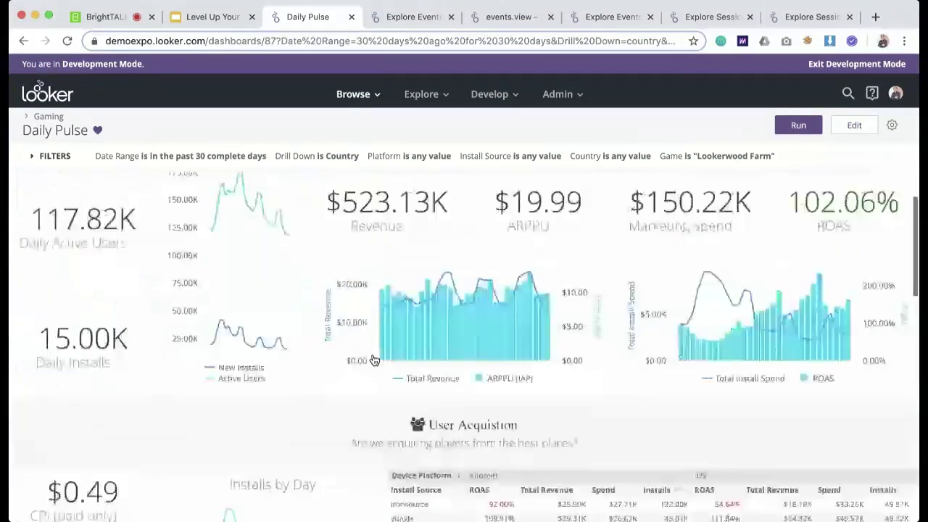
# - Validate the gaming project's LookML and draft a commit of events.view.lkml with the message "adds new revenue calculation"
pyautogui.click(512, 20)
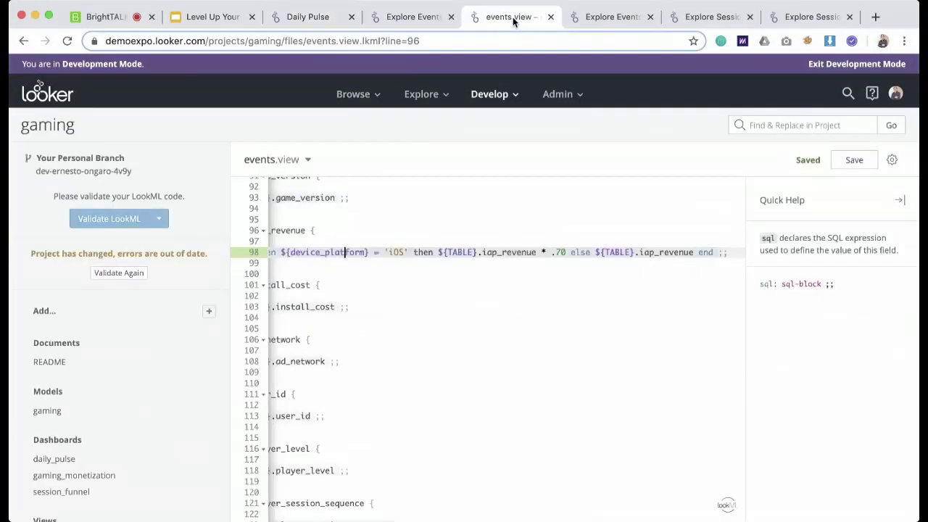
pyautogui.click(174, 271)
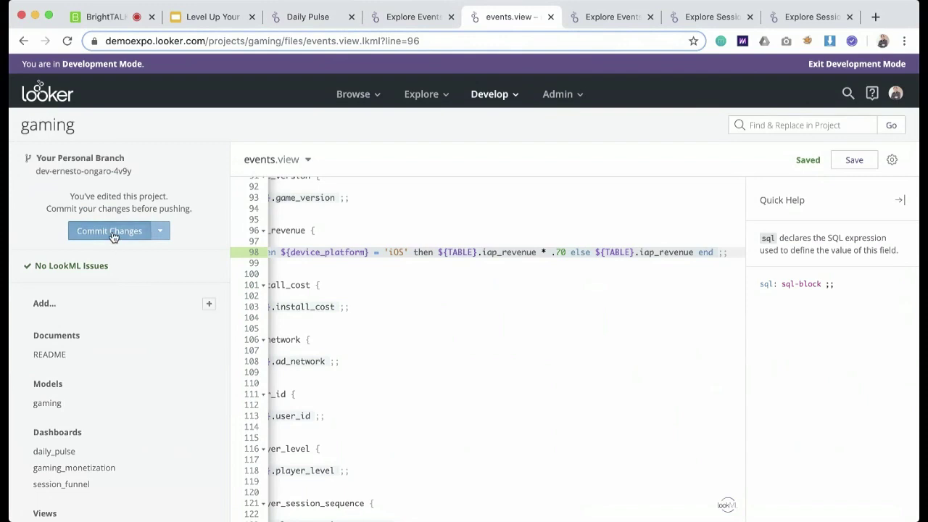
pyautogui.click(111, 232)
pyautogui.write('ad')
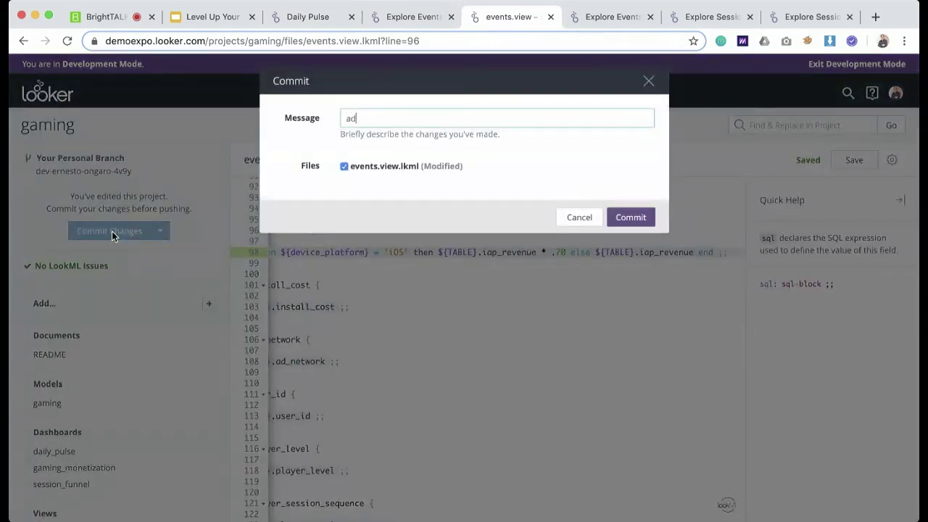
pyautogui.write('ds new revenue calculation')
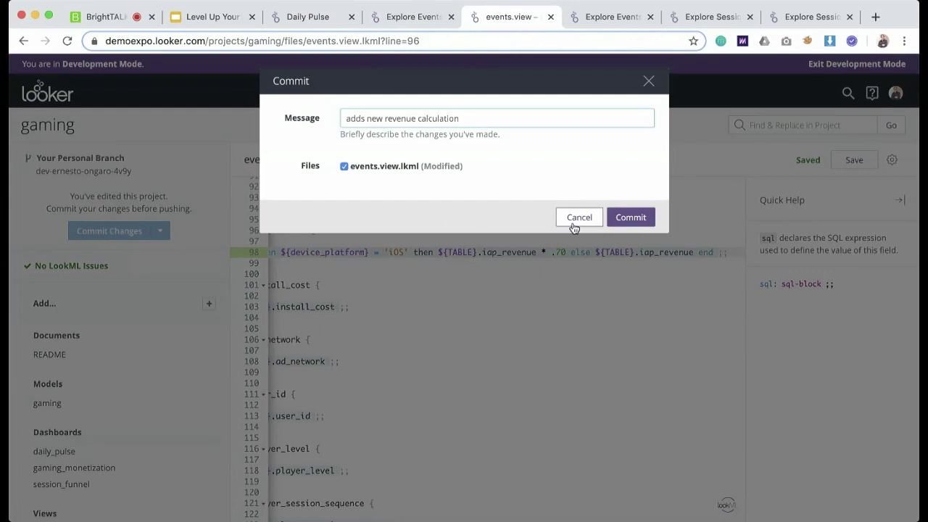
# - Switch to the BrightTALK presenter page and remove the screen share from the live webcast
pyautogui.click(102, 20)
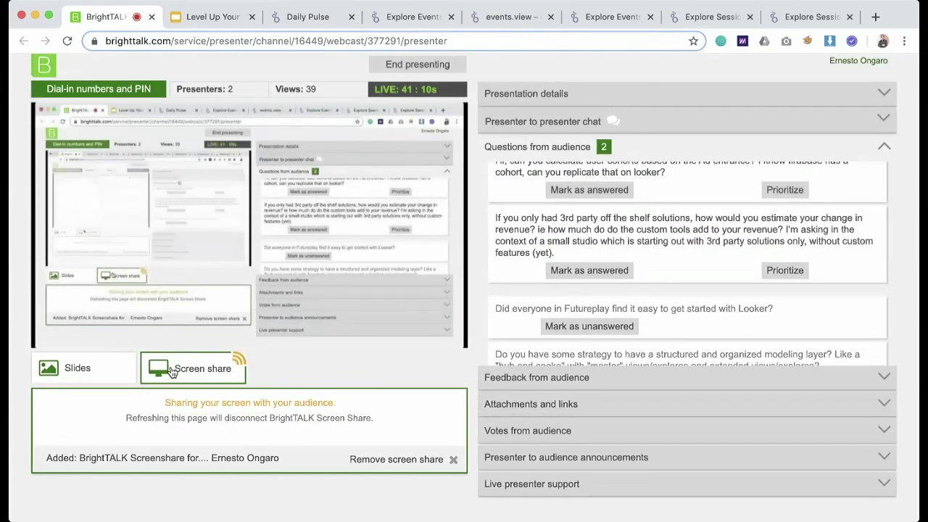
pyautogui.click(372, 460)
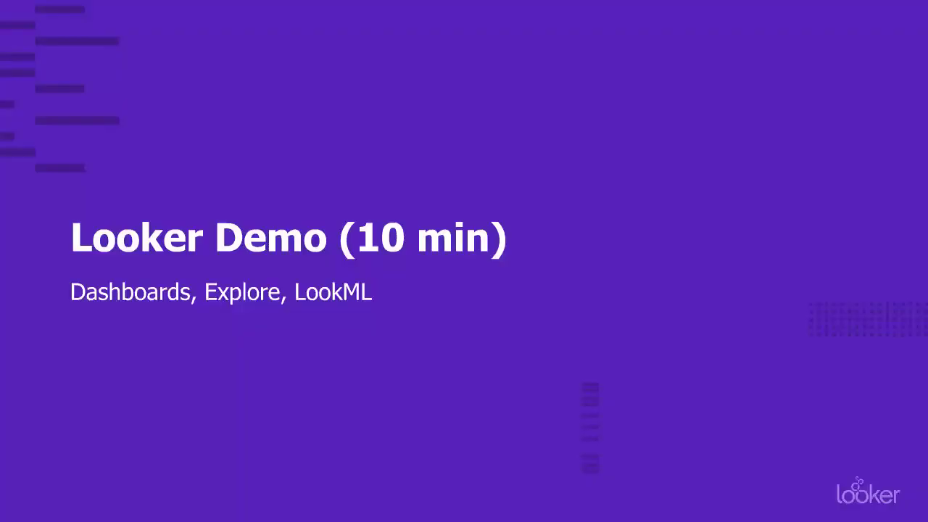